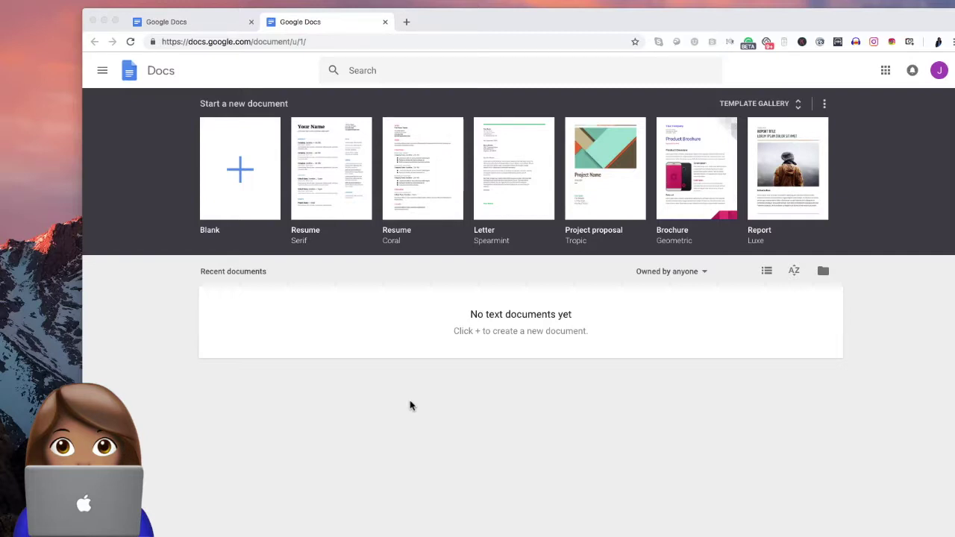
Open the existing Top 20 List of Dope Digital Media Tools document from the other account's recent documents
click(237, 169)
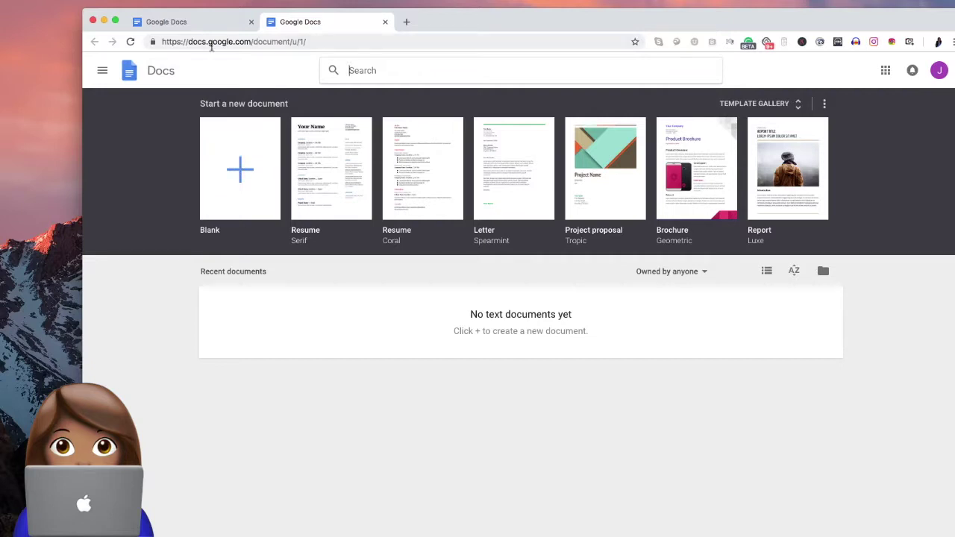
click(213, 27)
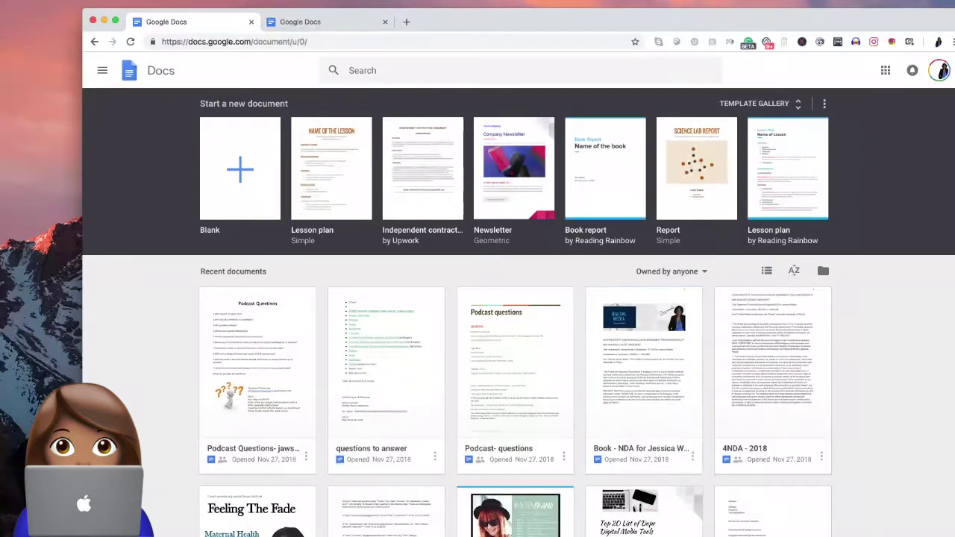
click(646, 524)
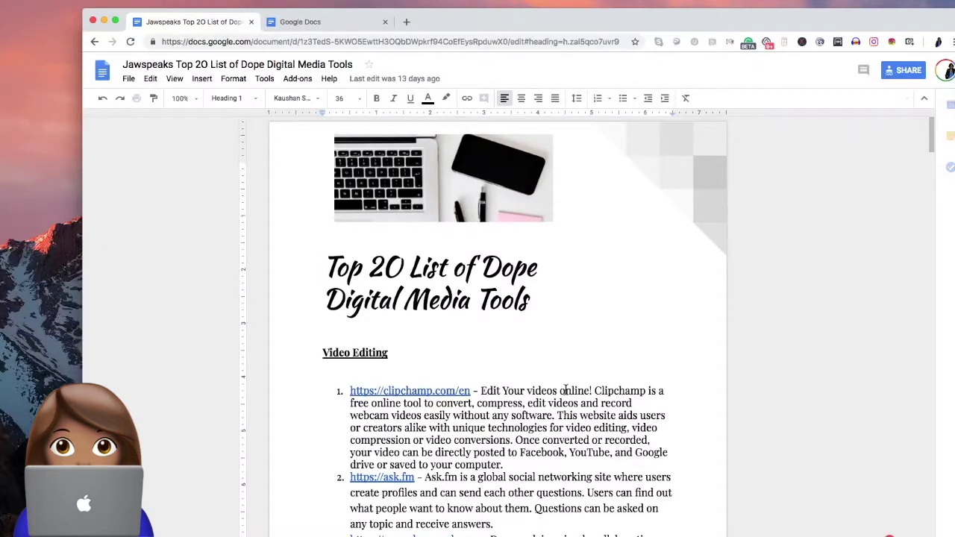
Look through the document's numbered tool list, headings, embedded images and bonus phone app section
scroll(561, 417, down, 10)
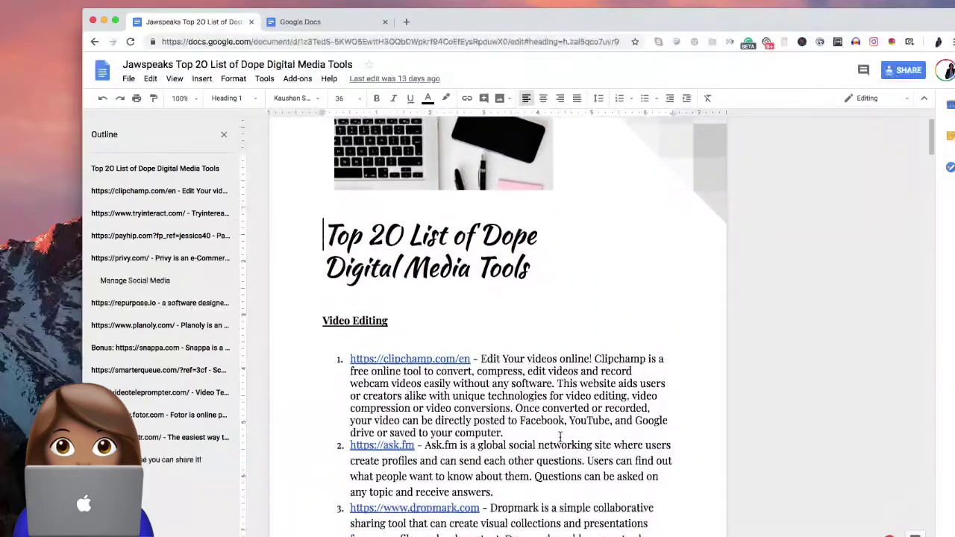
scroll(558, 437, down, 15)
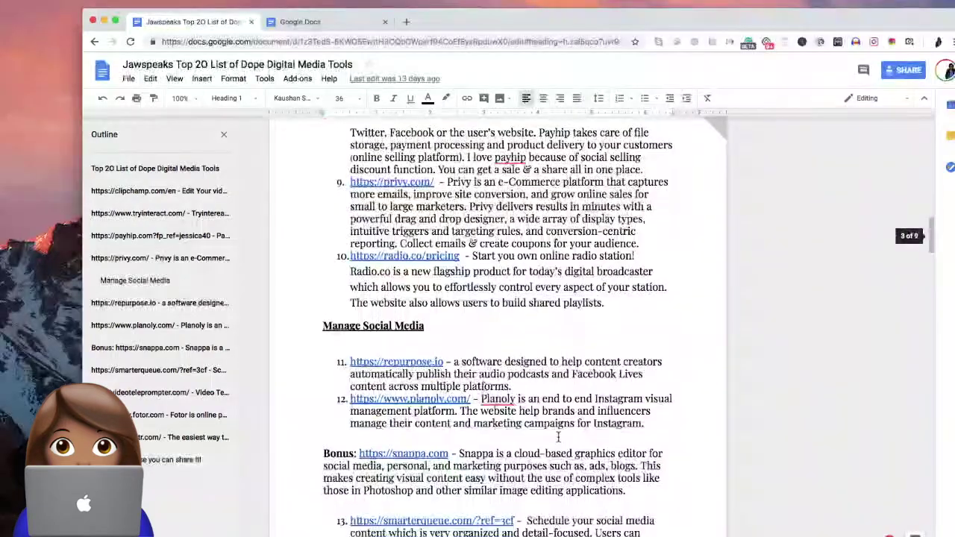
scroll(558, 437, down, 3)
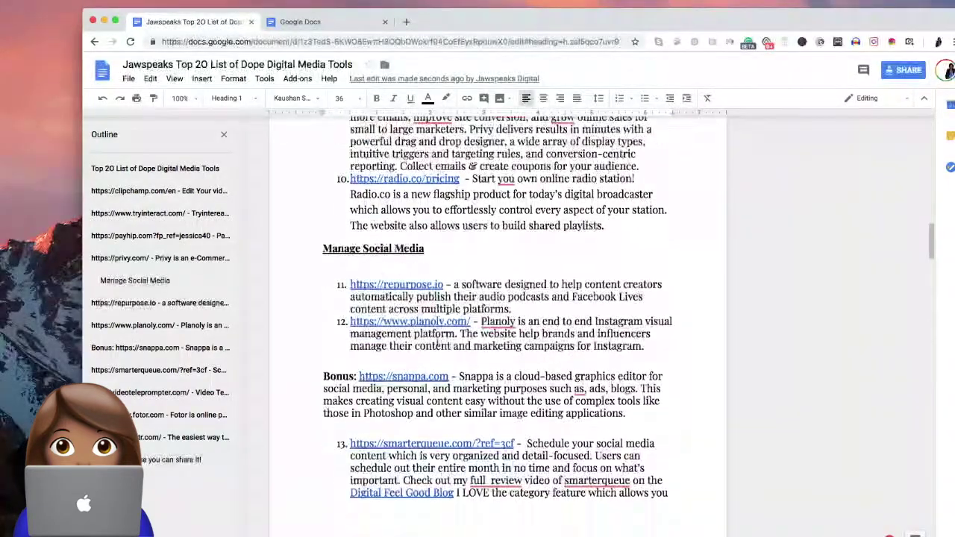
scroll(435, 339, down, 20)
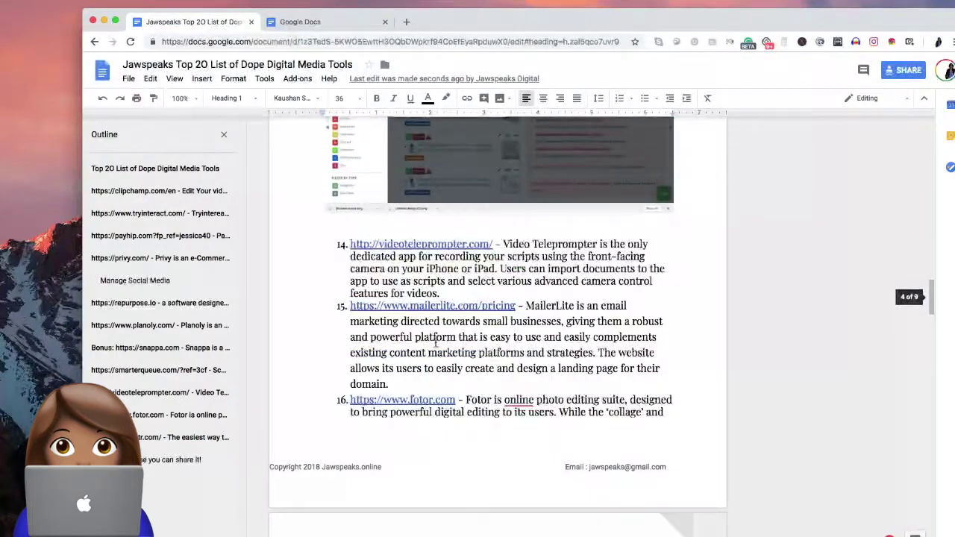
scroll(432, 344, down, 15)
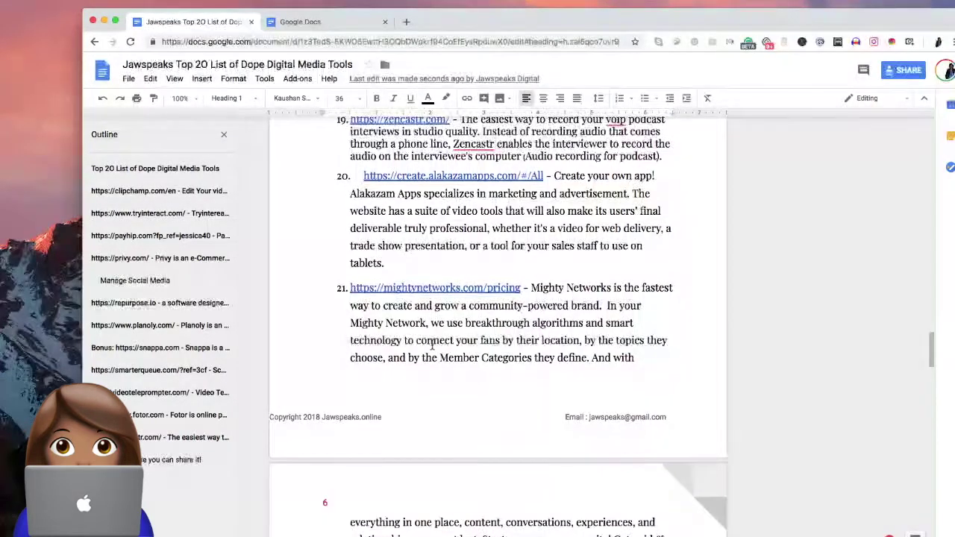
scroll(432, 345, down, 1)
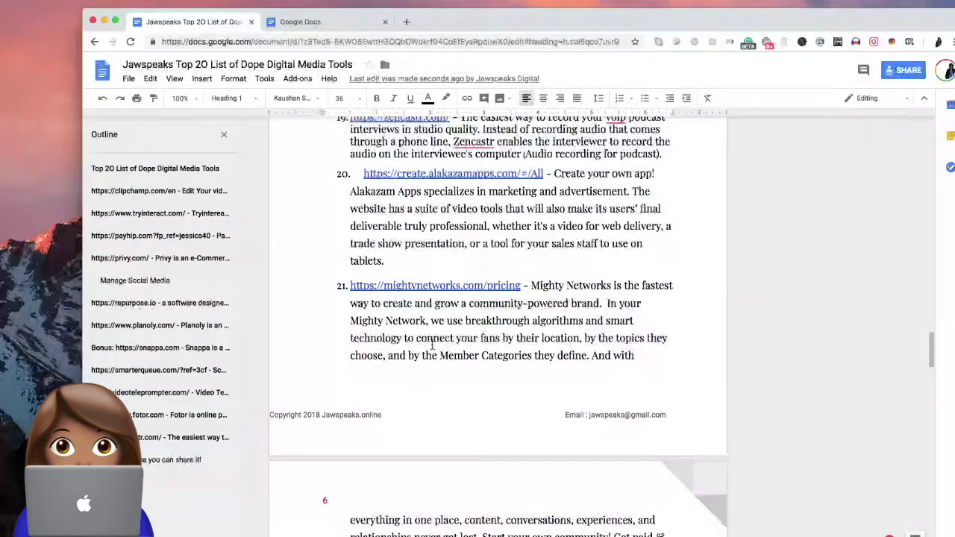
scroll(439, 376, down, 5)
scroll(438, 376, down, 2)
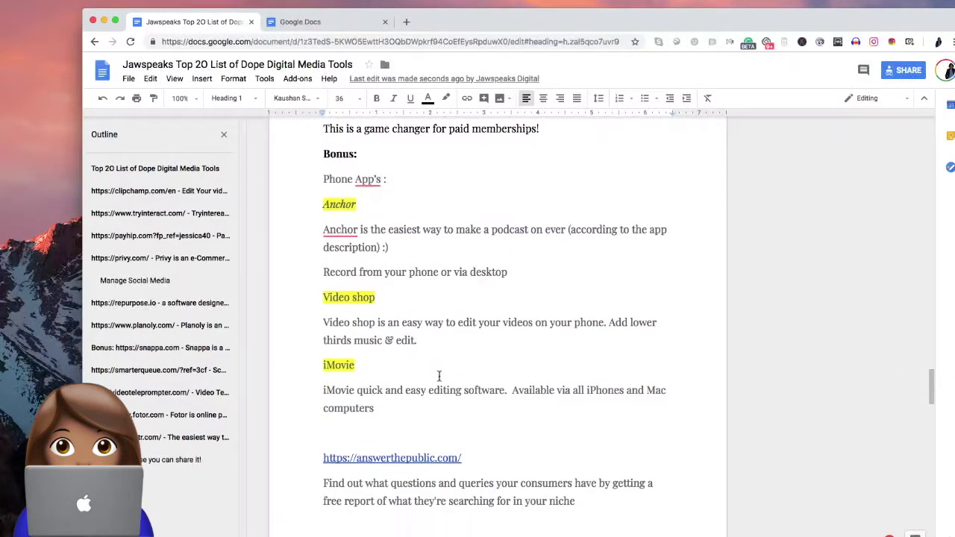
scroll(455, 343, up, 10)
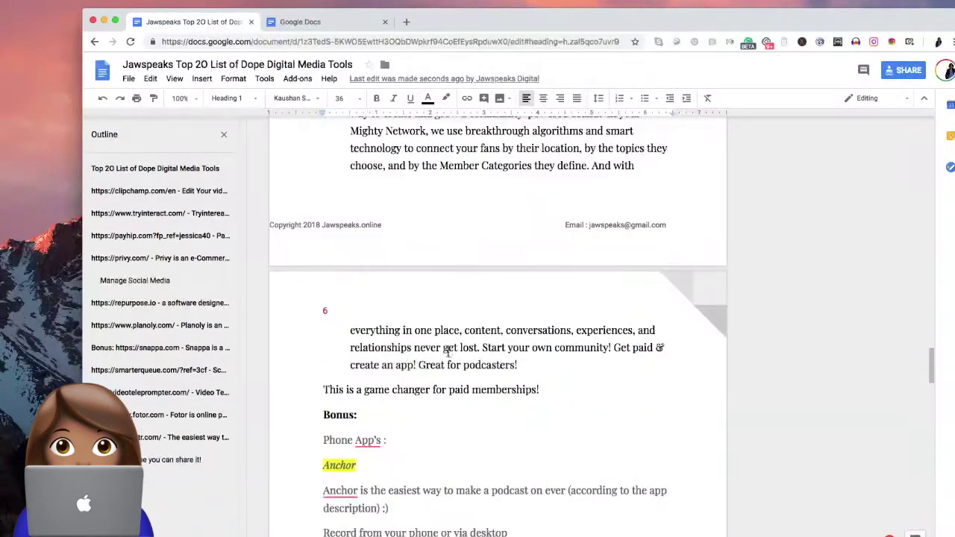
scroll(447, 345, up, 3)
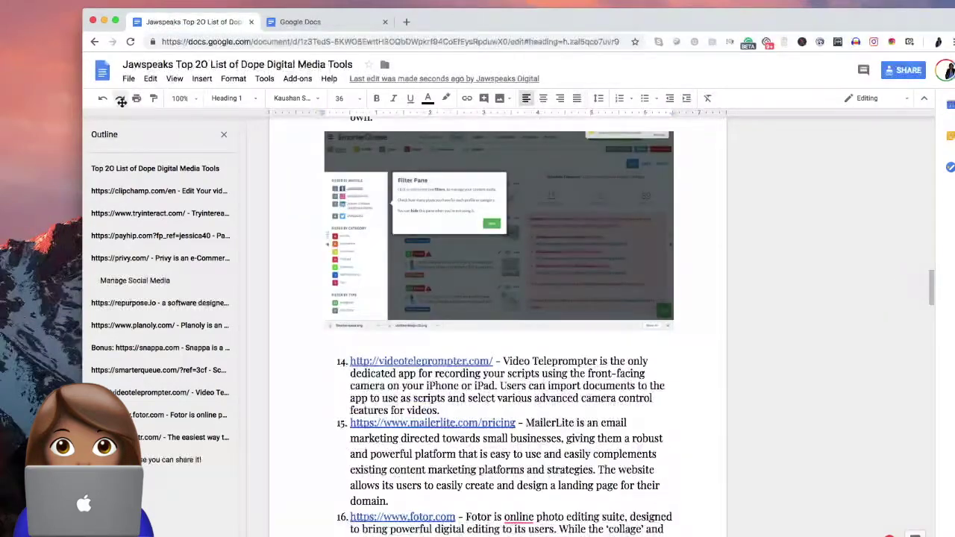
Download the Top 20 List of Dope Digital Media Tools document as a PDF
click(130, 79)
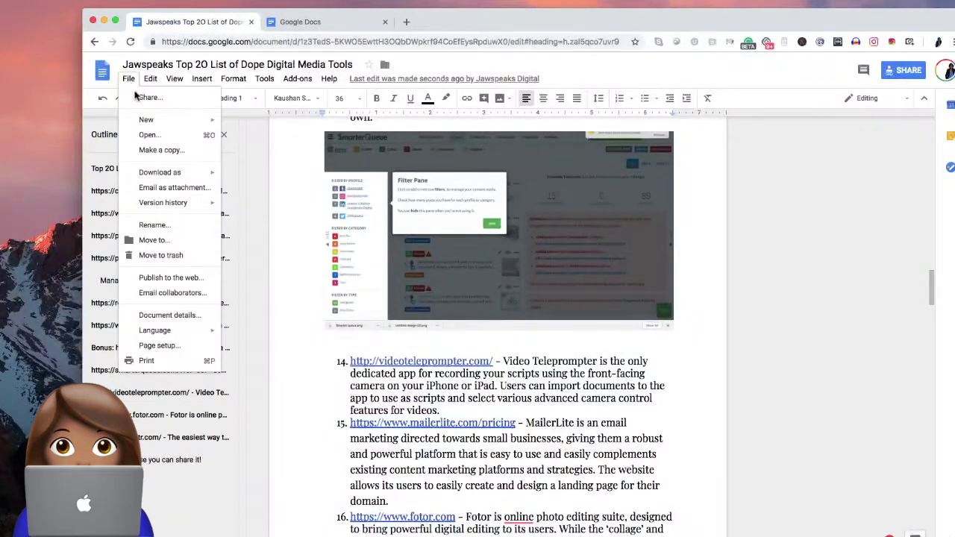
mouse_move(165, 176)
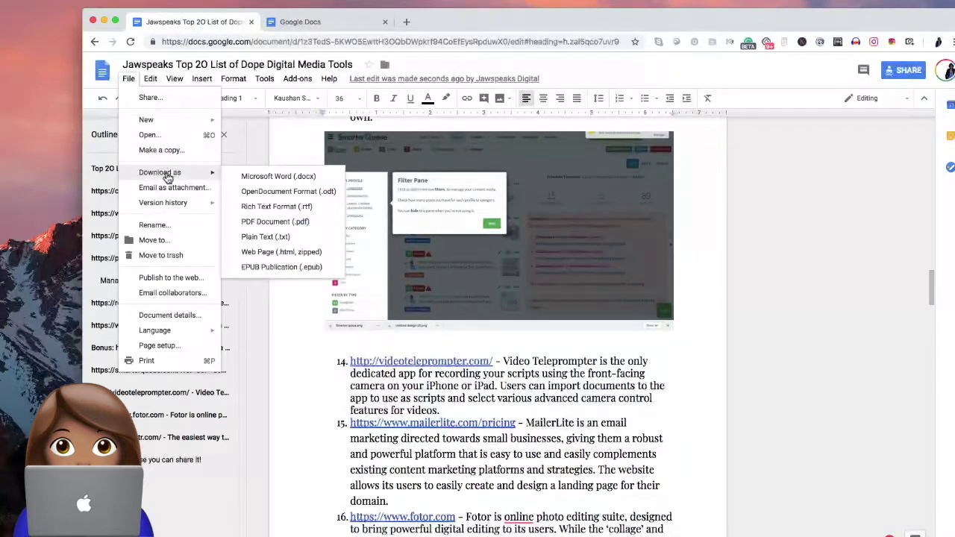
click(264, 221)
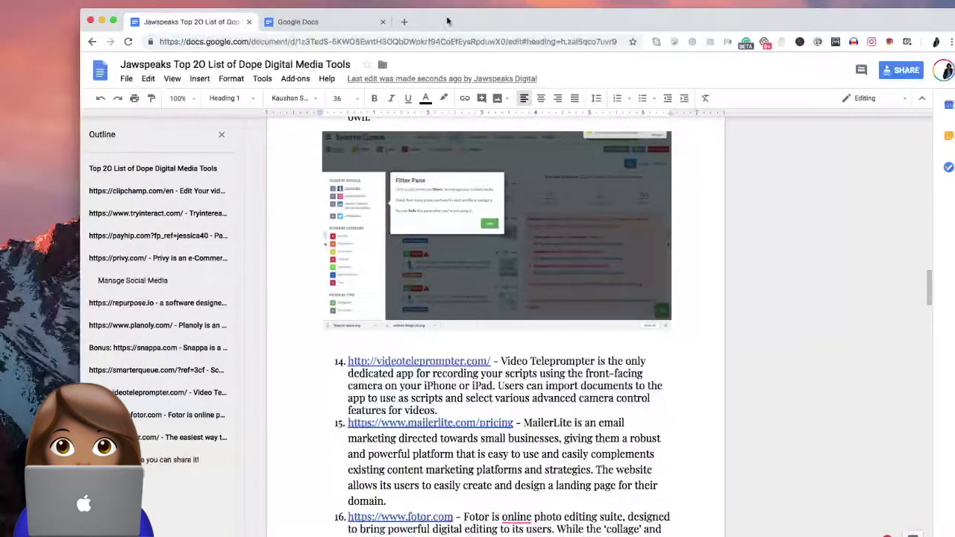
Open the downloaded PDF of the tools list in the browser
scroll(271, 409, down, 3)
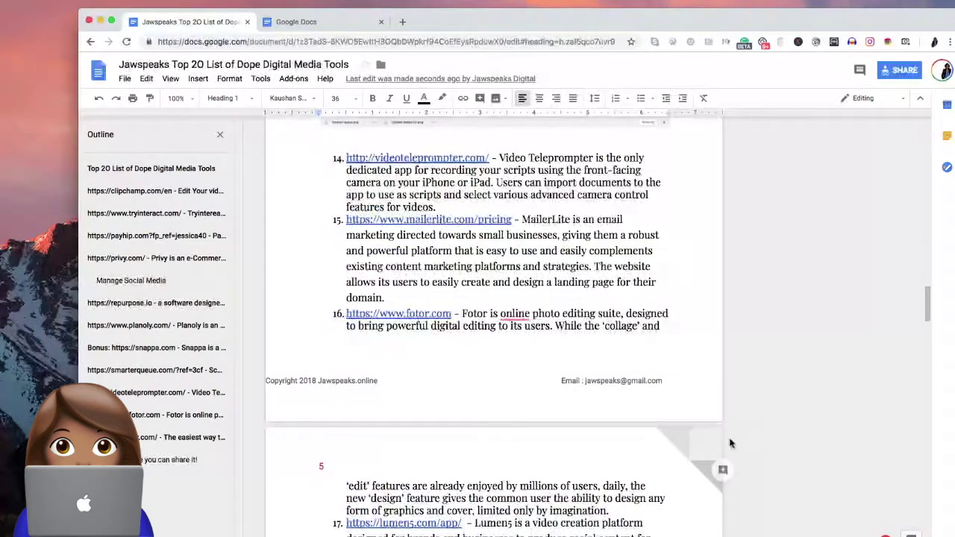
drag(925, 316, 925, 515)
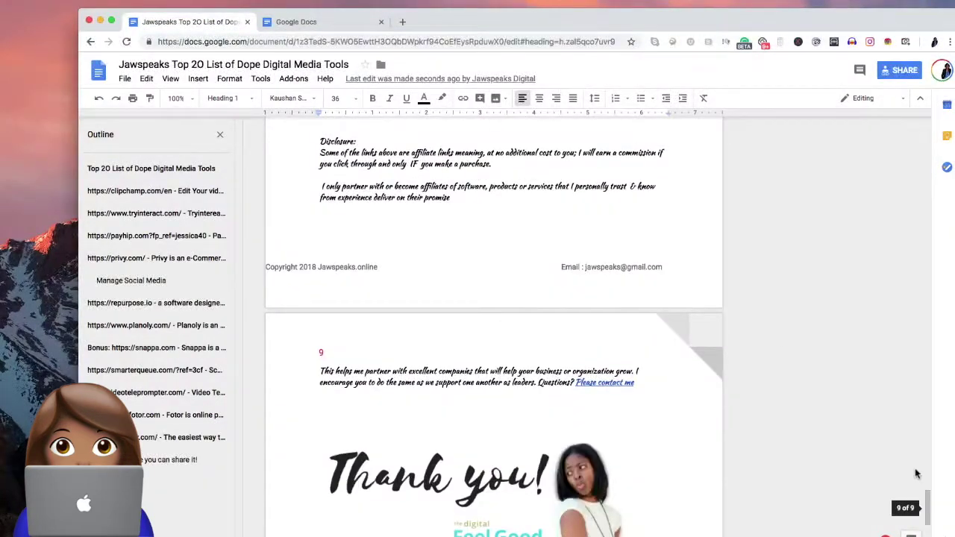
click(112, 21)
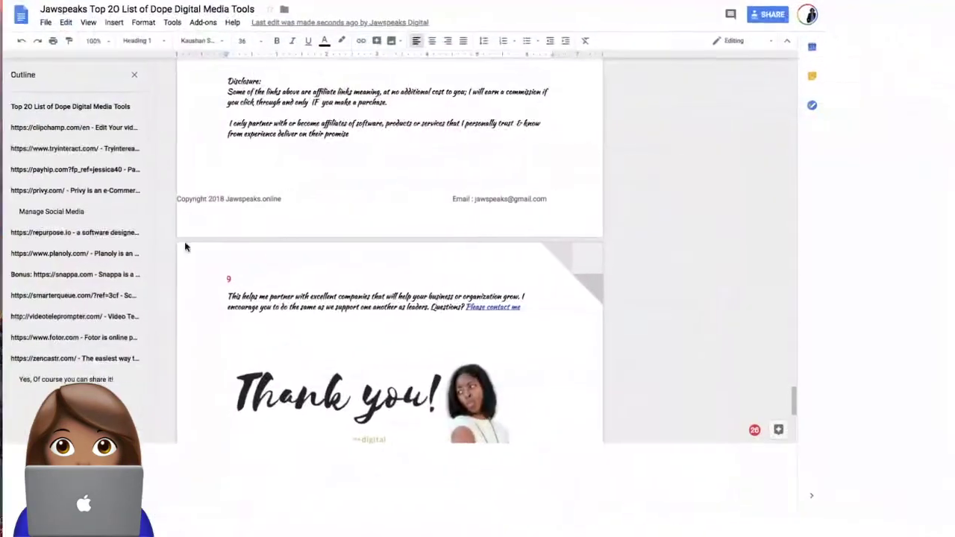
mouse_move(3, 1)
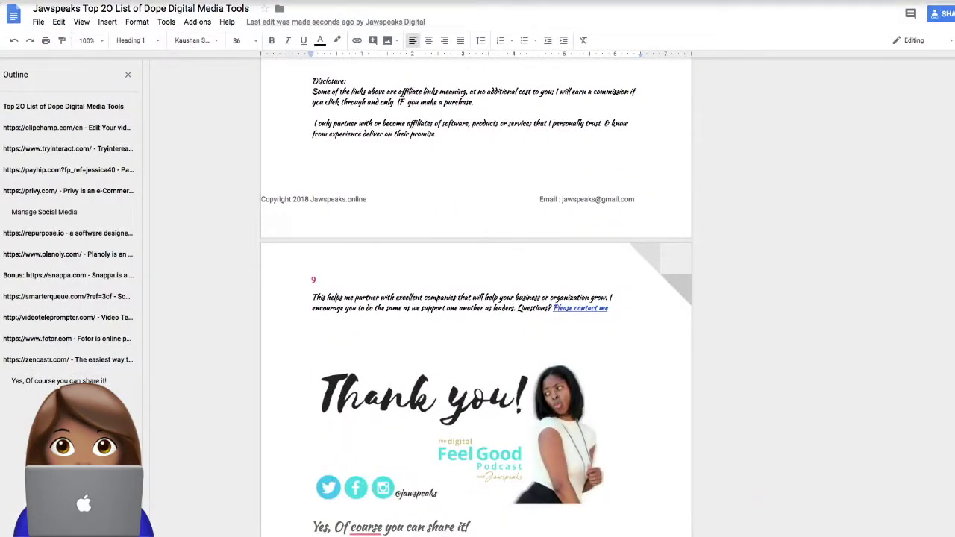
click(26, 15)
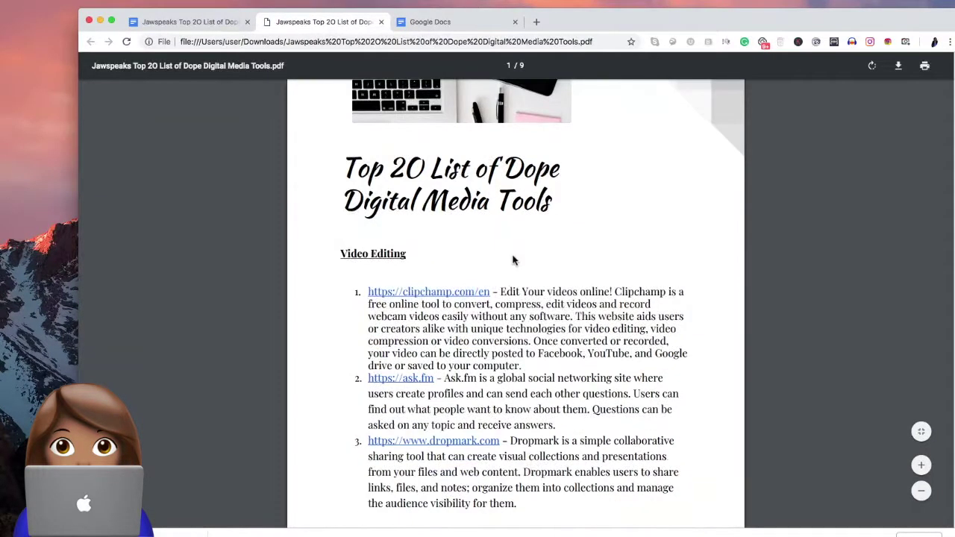
Examine the exported PDF's pages from the cover to the closing disclosure and back, checking layout, links and images
scroll(513, 251, down, 20)
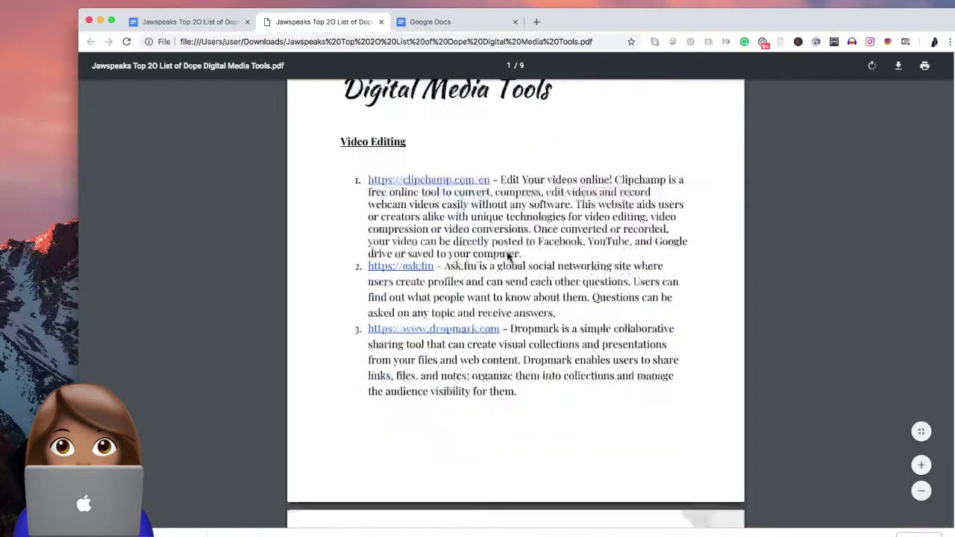
scroll(506, 258, down, 20)
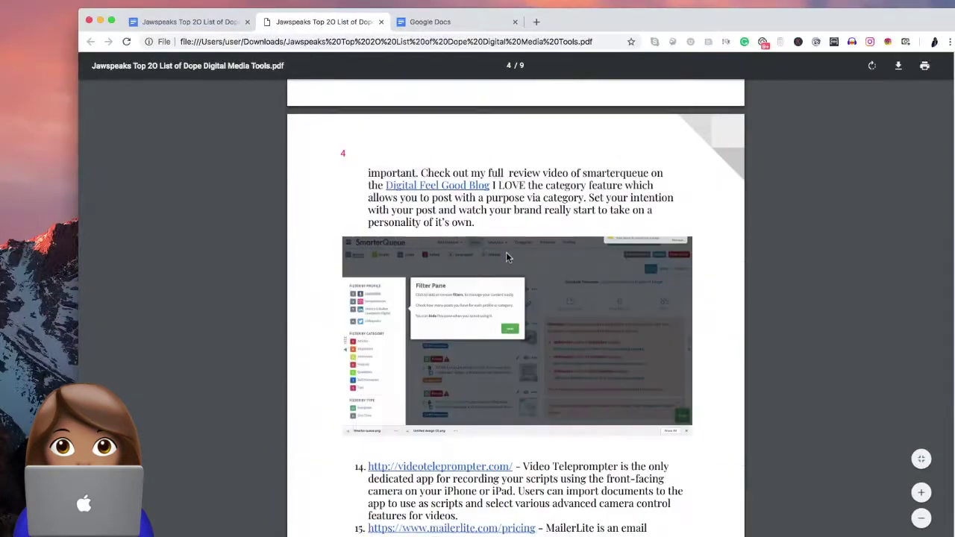
scroll(507, 257, down, 20)
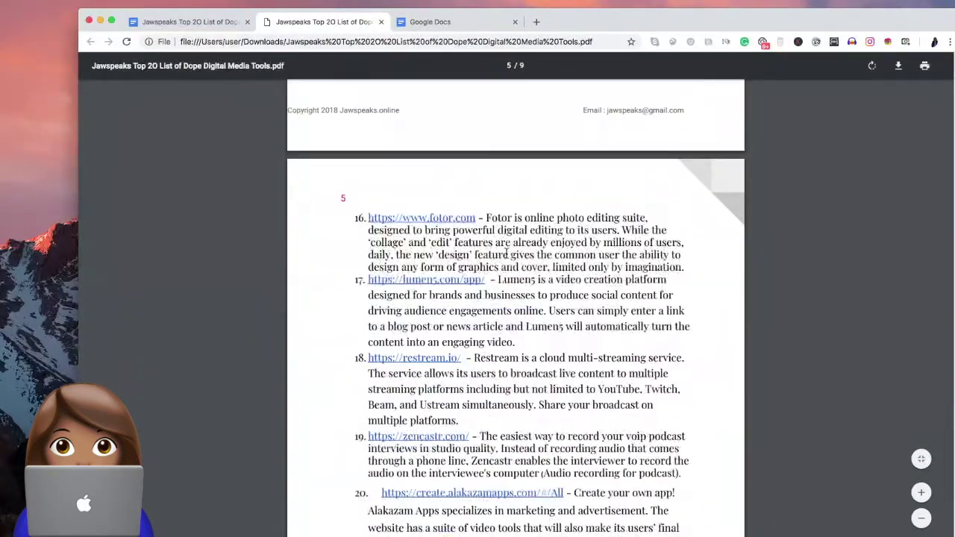
scroll(506, 253, down, 20)
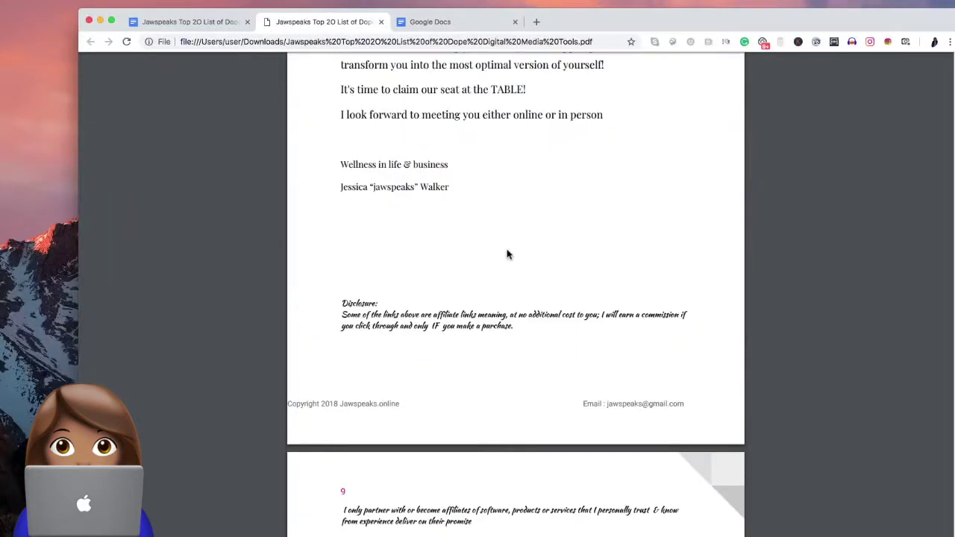
scroll(506, 254, up, 20)
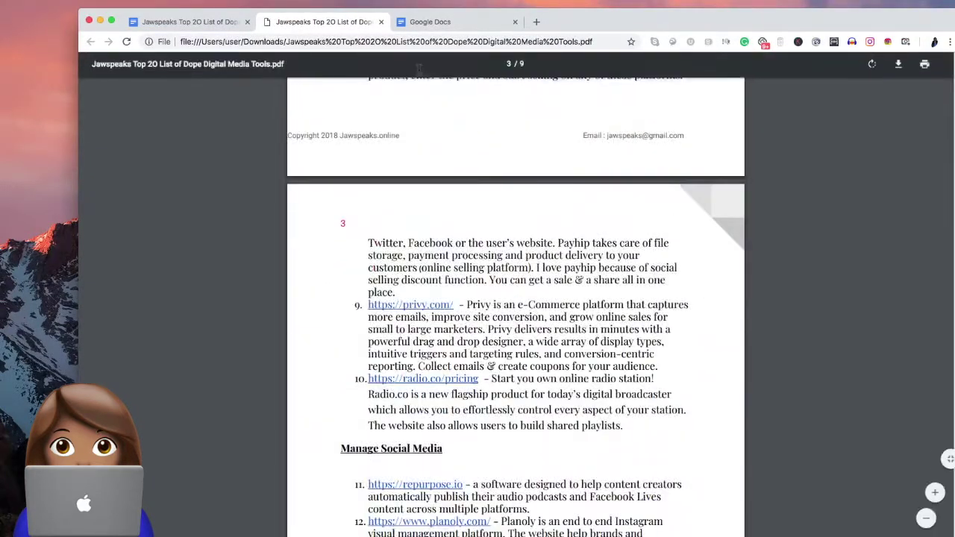
scroll(484, 164, up, 10)
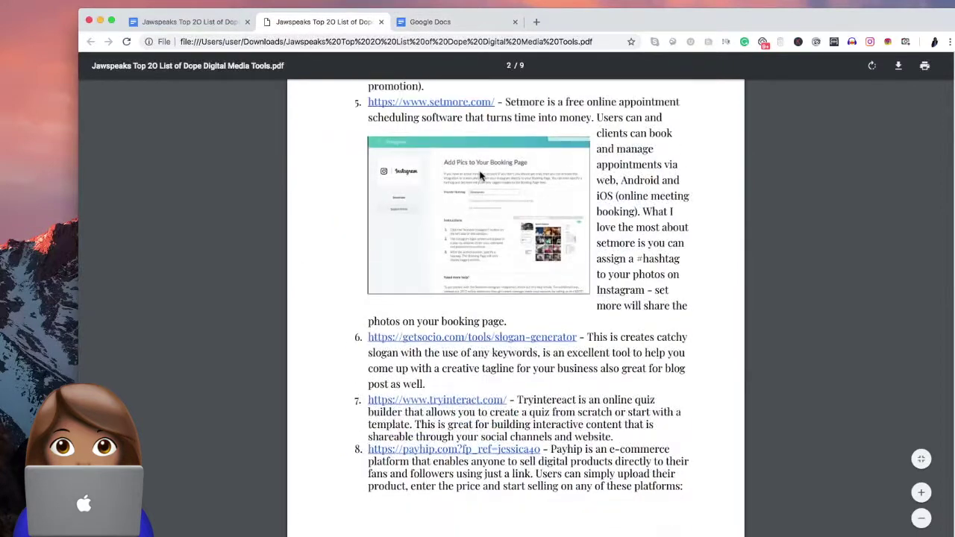
scroll(481, 175, up, 10)
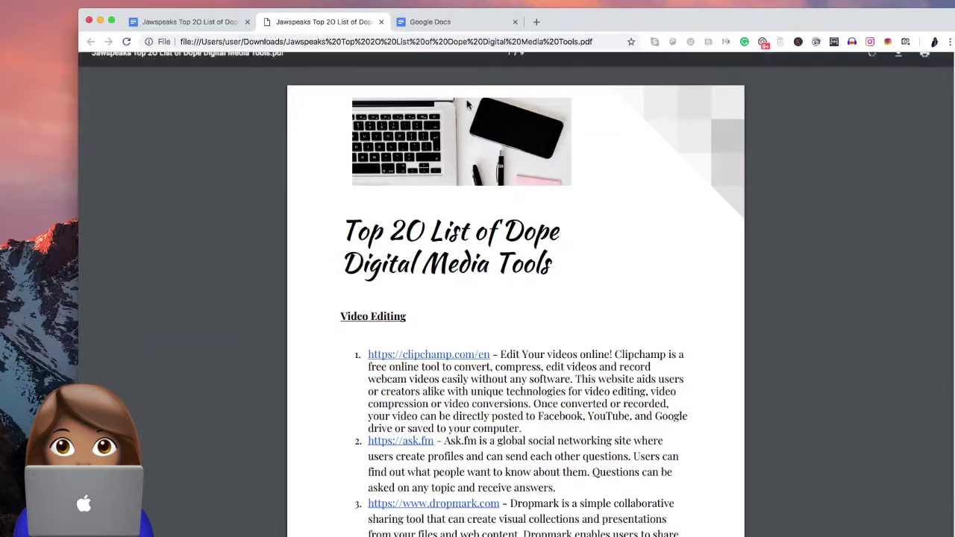
Create a new document from the Geometric Brochure template in the account that has no documents
click(453, 25)
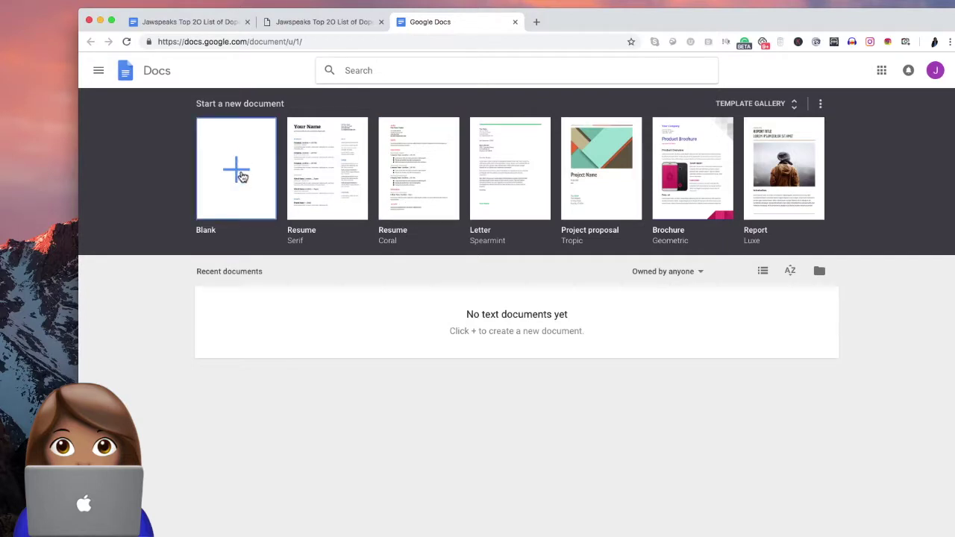
click(705, 169)
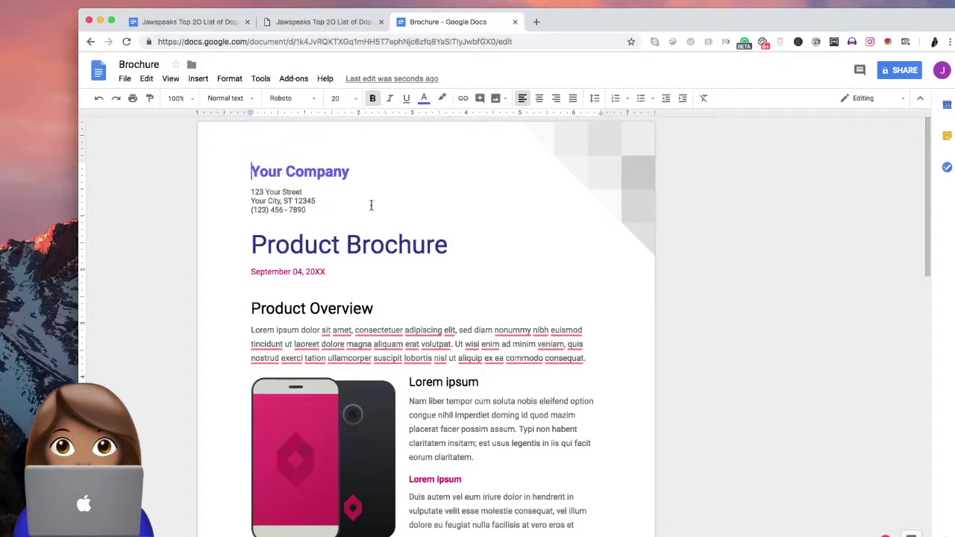
Return to the finished tools list document and review its pages from the end back to page 1
click(215, 28)
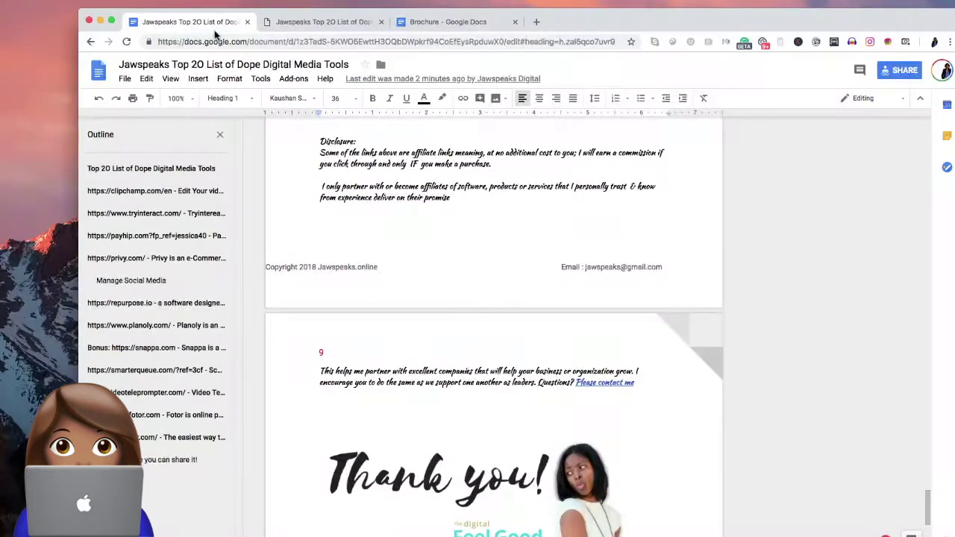
scroll(426, 279, up, 20)
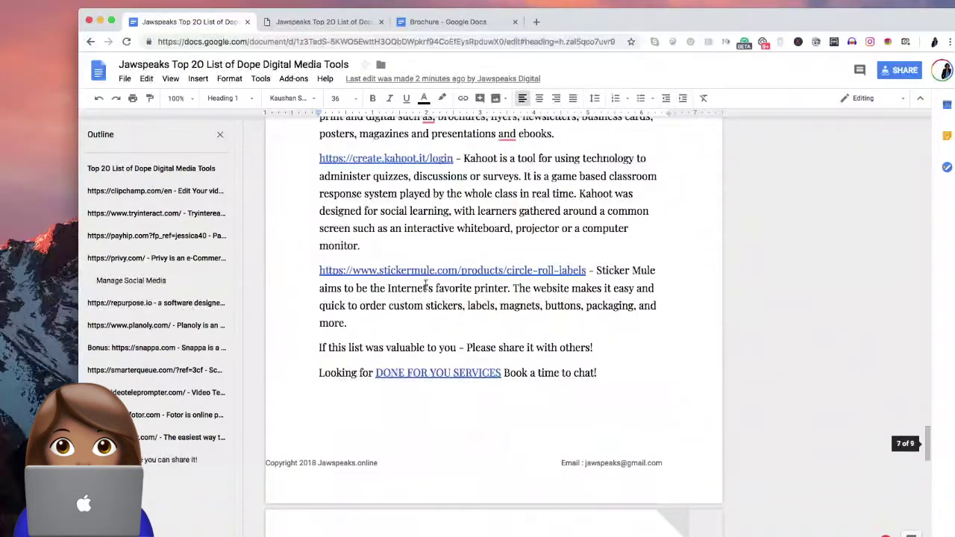
scroll(422, 282, up, 5)
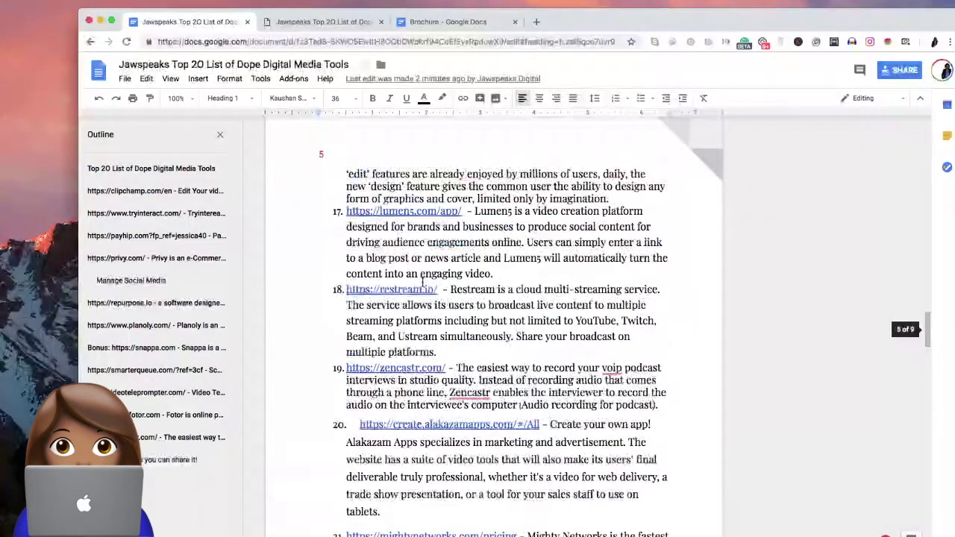
scroll(531, 255, up, 8)
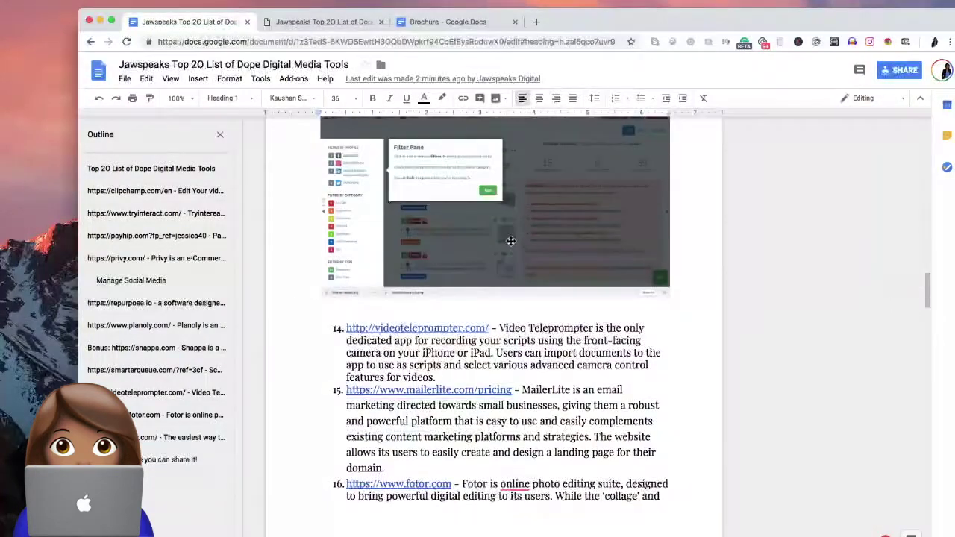
scroll(513, 248, up, 3)
scroll(471, 400, up, 5)
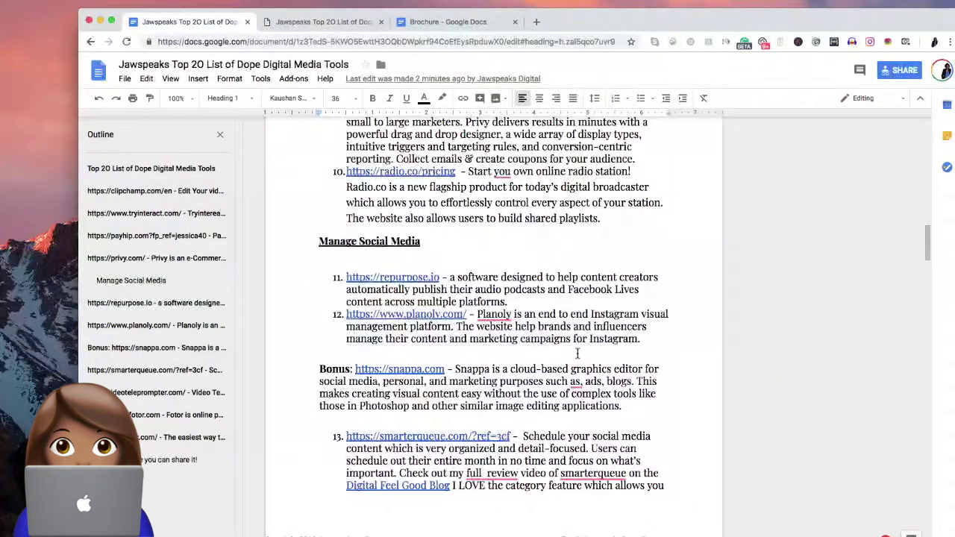
scroll(562, 363, up, 10)
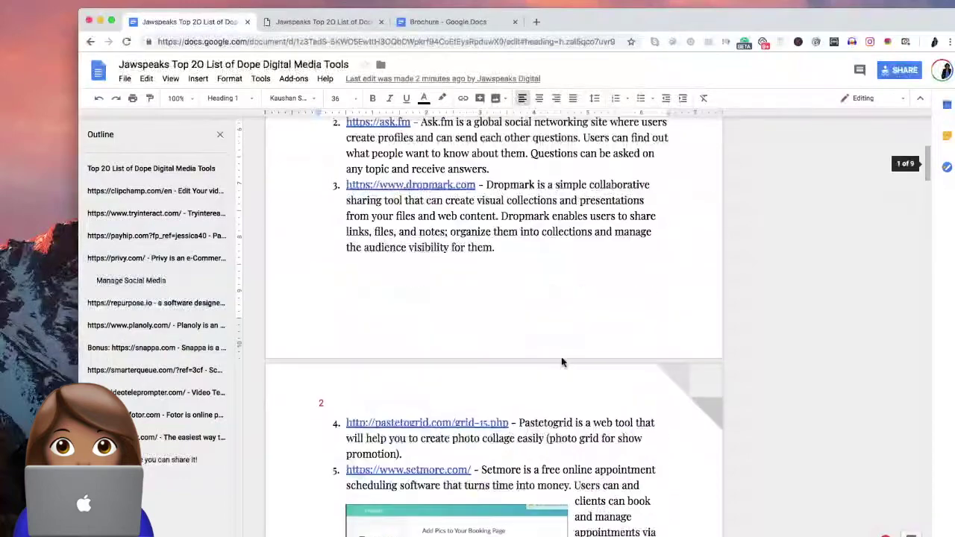
Review the finished tools list document from the header image and title on page 1 through the screenshots on page 4
scroll(562, 363, up, 8)
scroll(559, 350, down, 4)
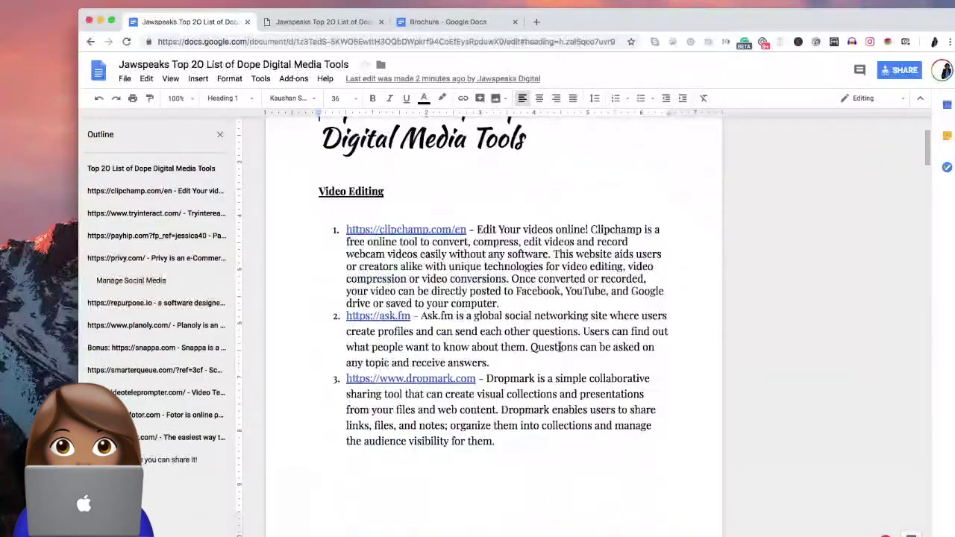
scroll(559, 347, up, 4)
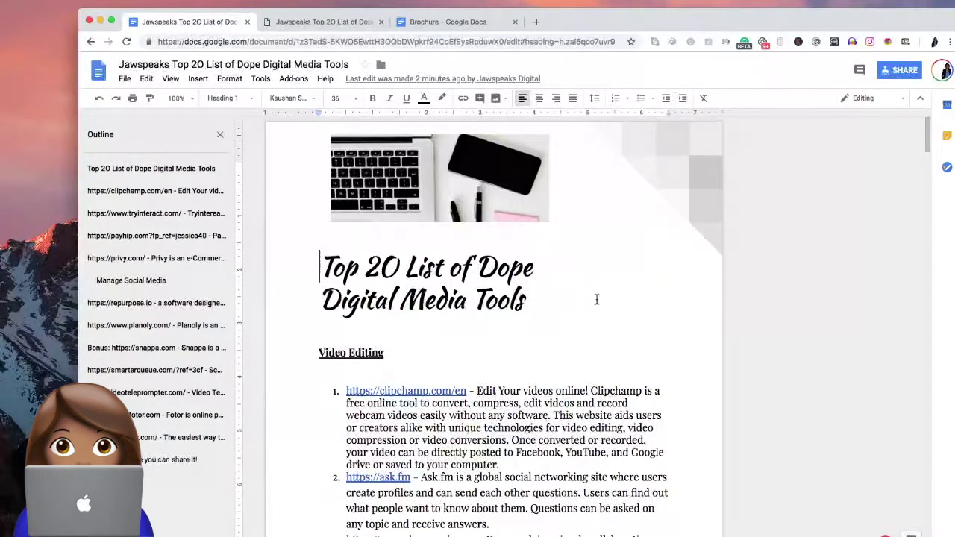
click(469, 207)
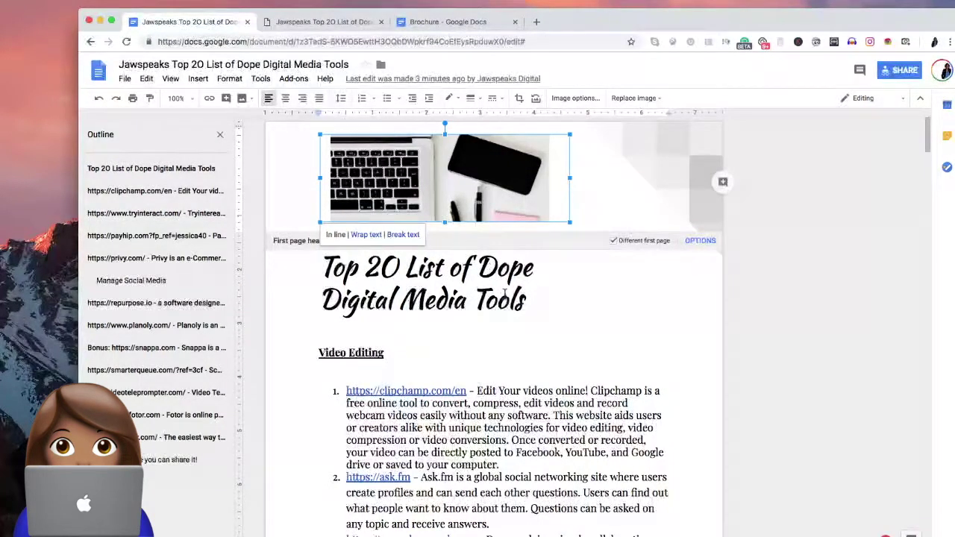
scroll(504, 294, down, 2)
scroll(374, 214, down, 8)
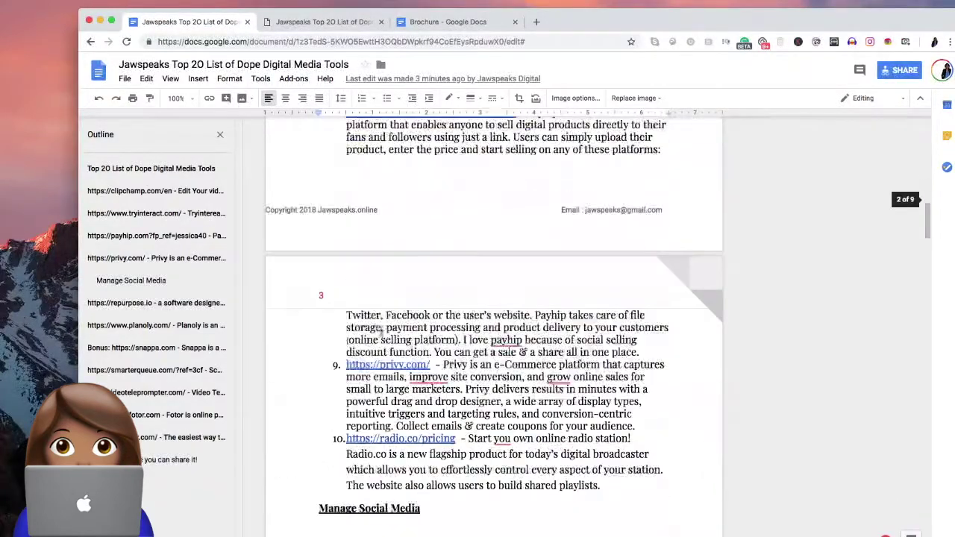
scroll(380, 328, down, 15)
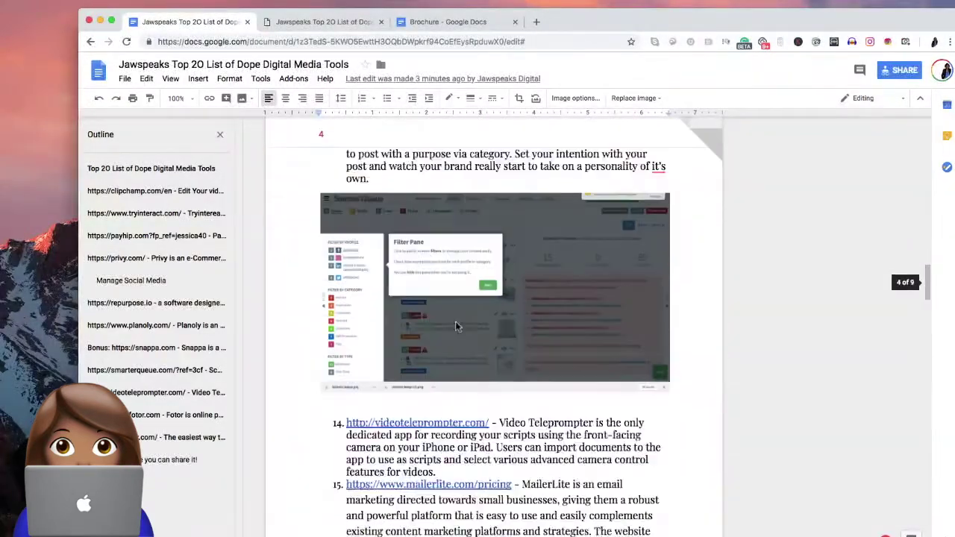
Compare the first page of the Brochure template document with the cover page of the exported PDF
click(460, 22)
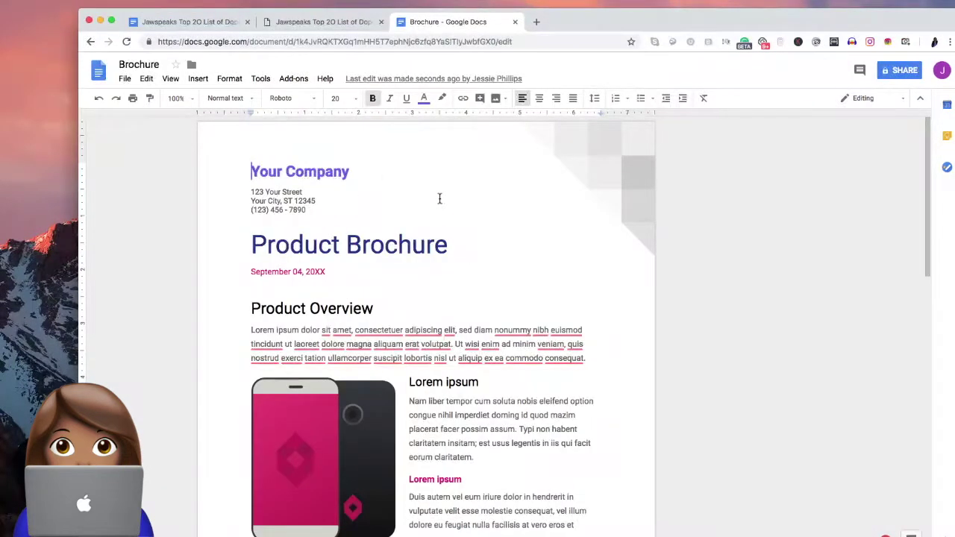
click(325, 26)
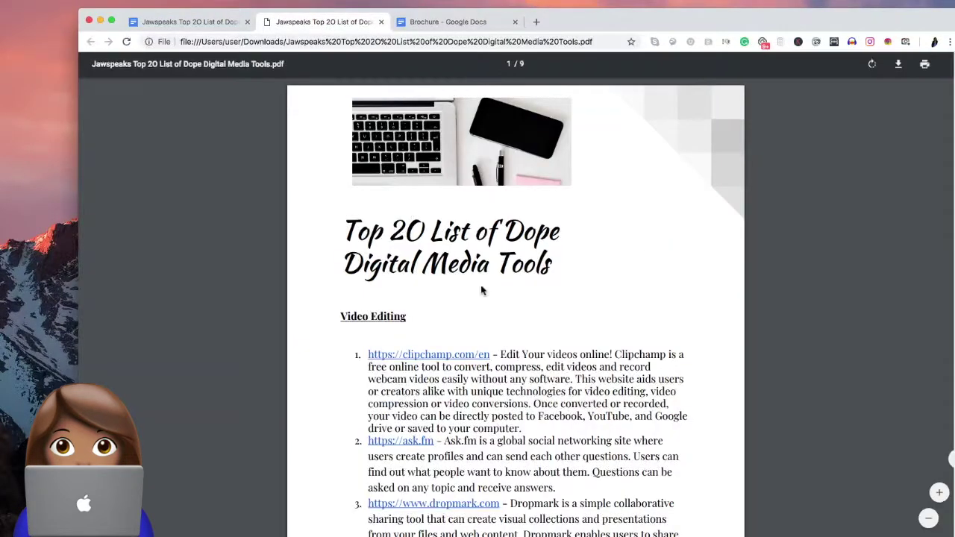
click(469, 28)
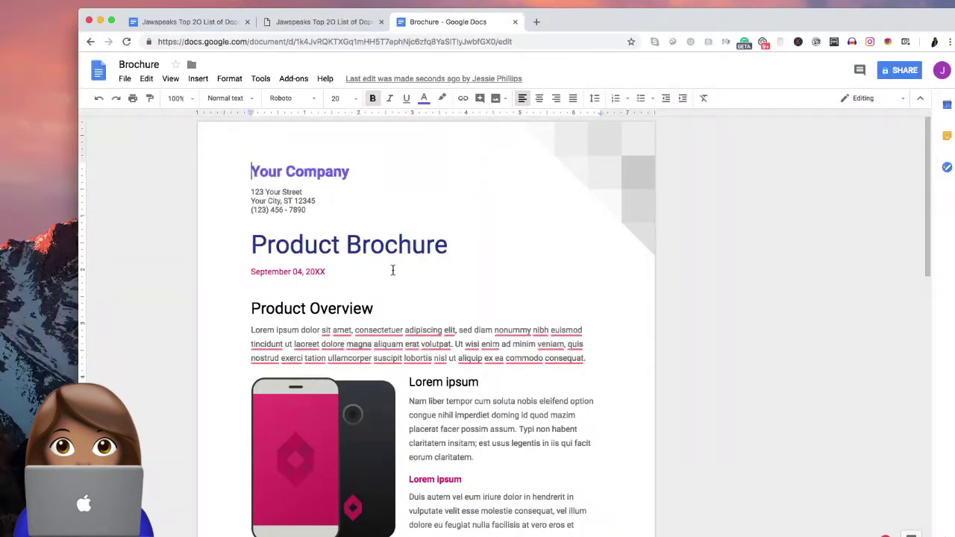
click(365, 24)
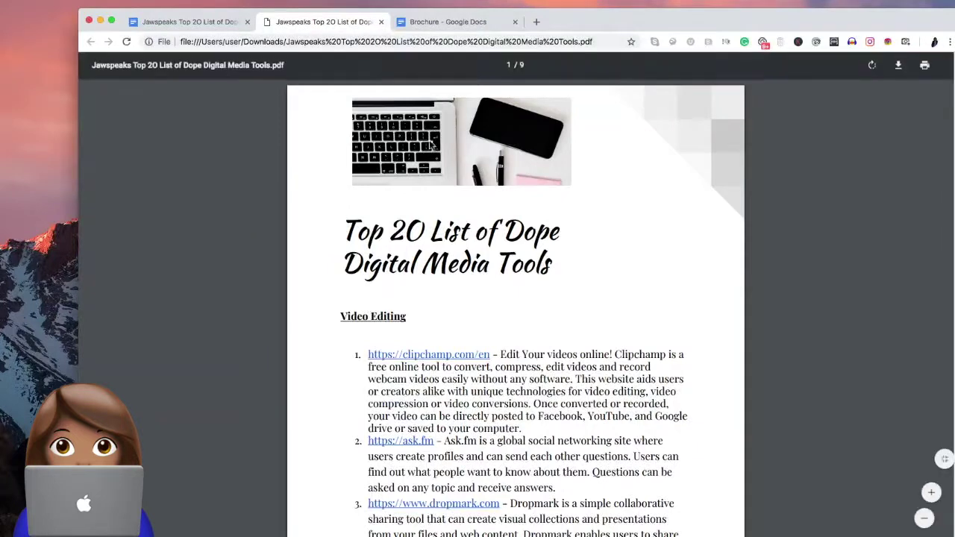
click(451, 22)
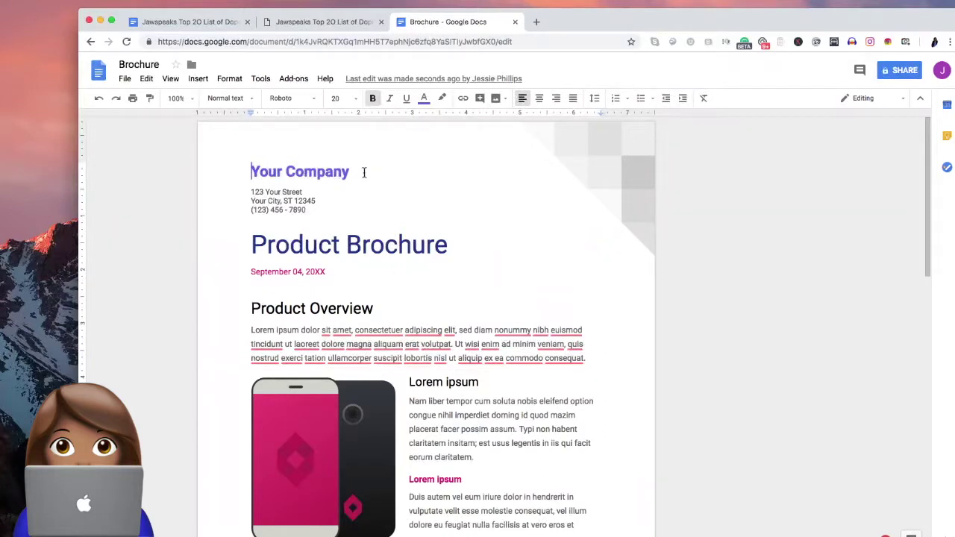
drag(350, 171, 252, 172)
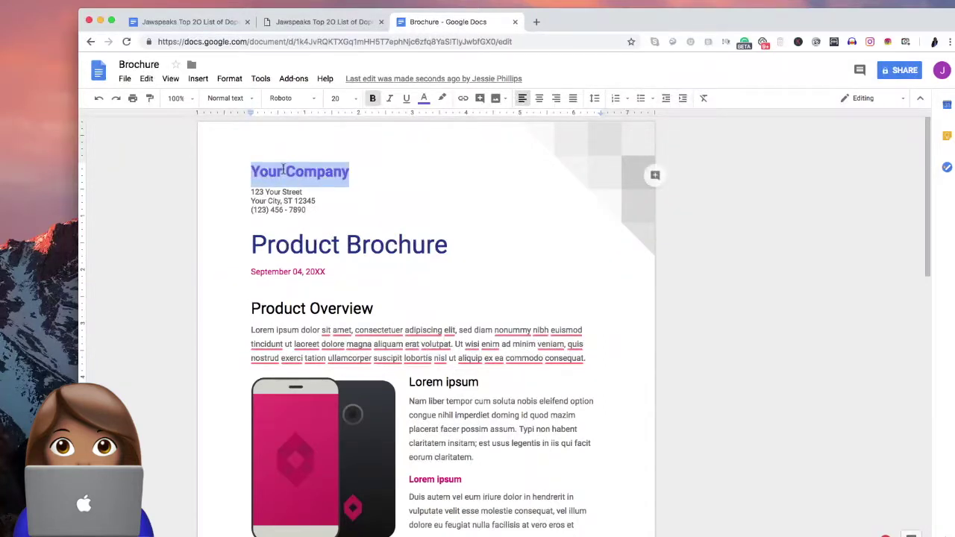
click(463, 99)
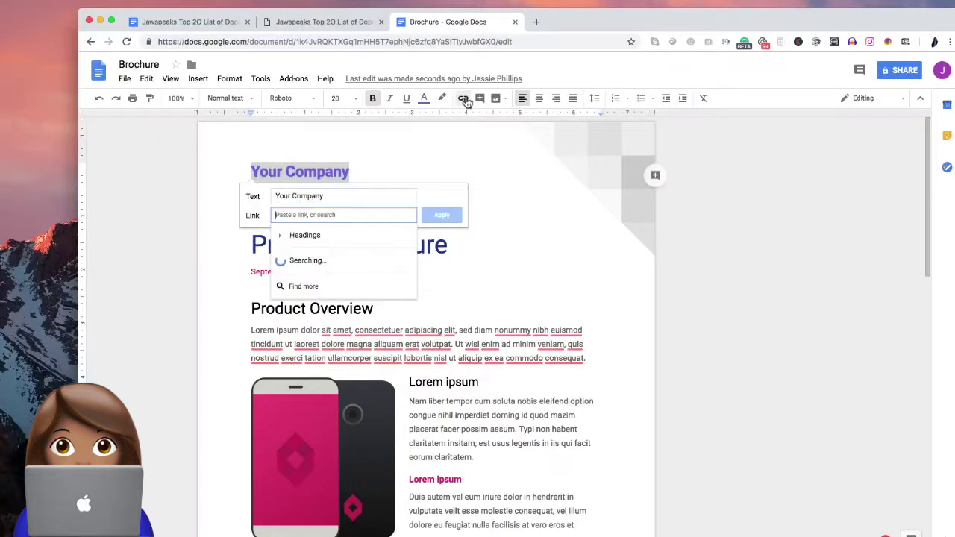
click(536, 21)
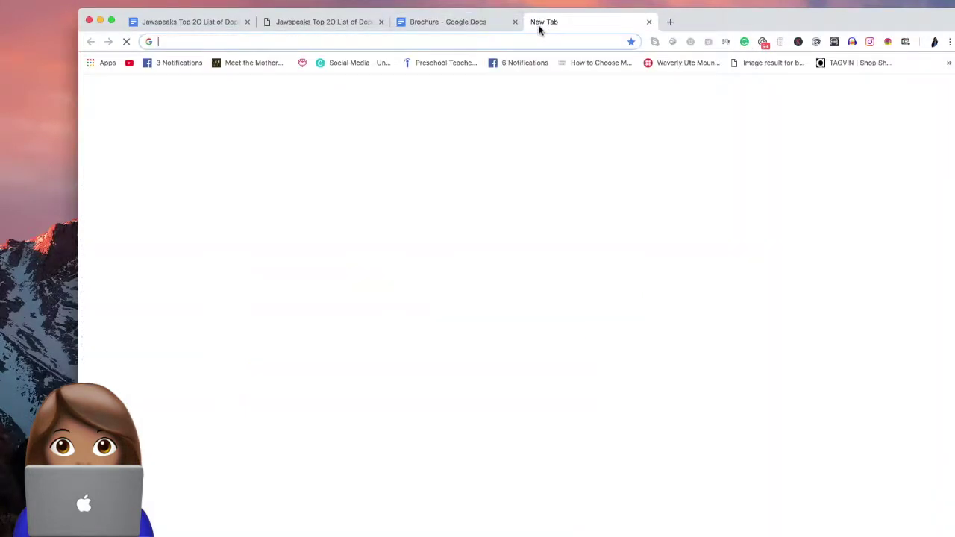
text(ja)
key(Return)
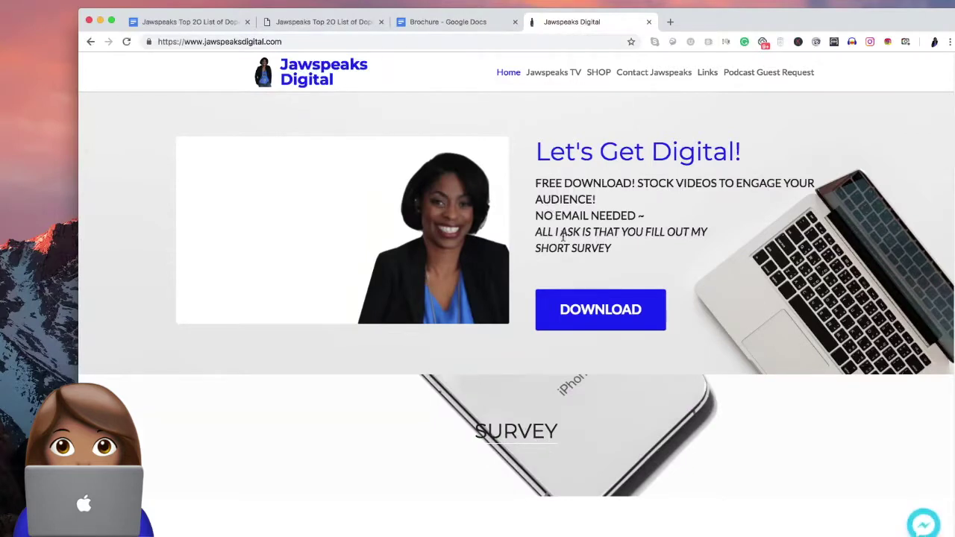
scroll(549, 268, down, 3)
scroll(550, 266, up, 3)
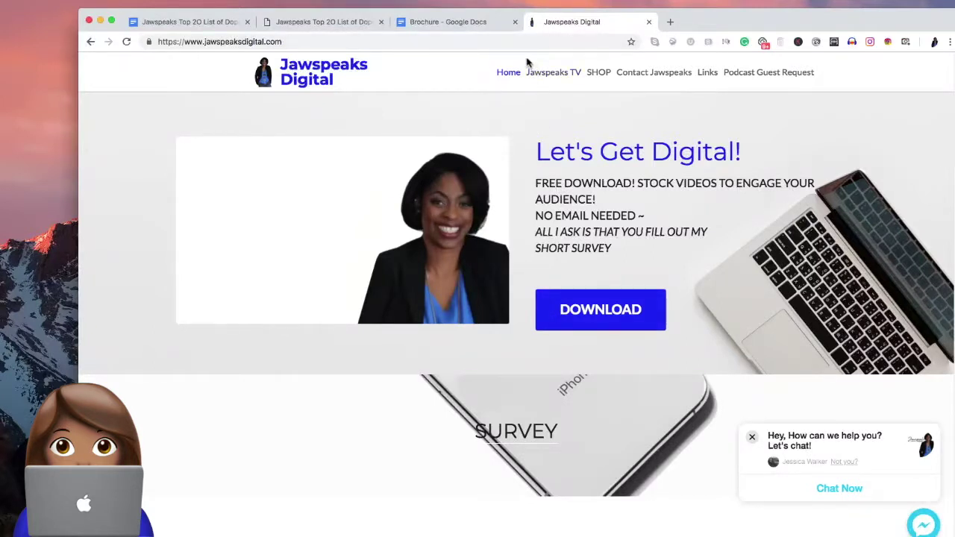
click(448, 22)
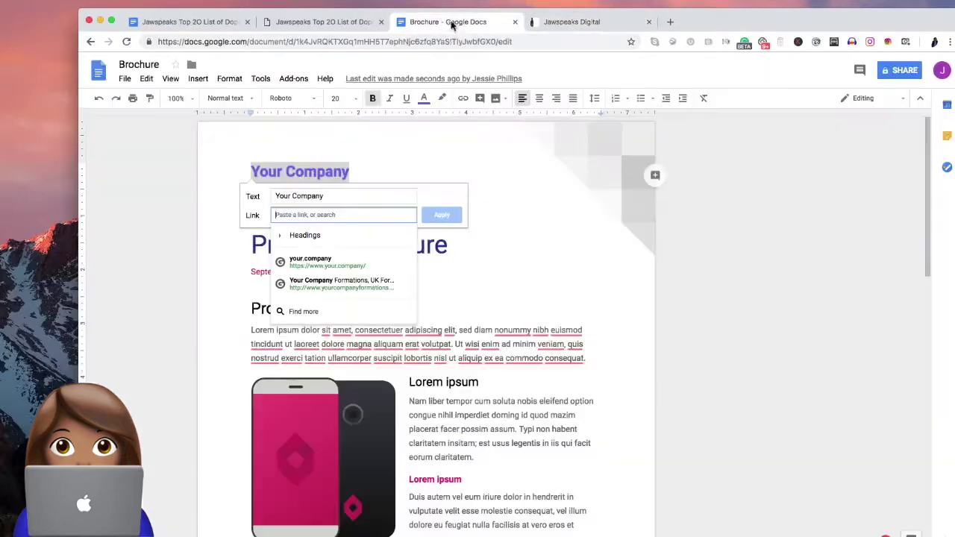
Copy the full web address of the Jawspeaks Digital site and return to the Brochure document
click(557, 28)
drag(282, 42, 156, 43)
right_click(200, 41)
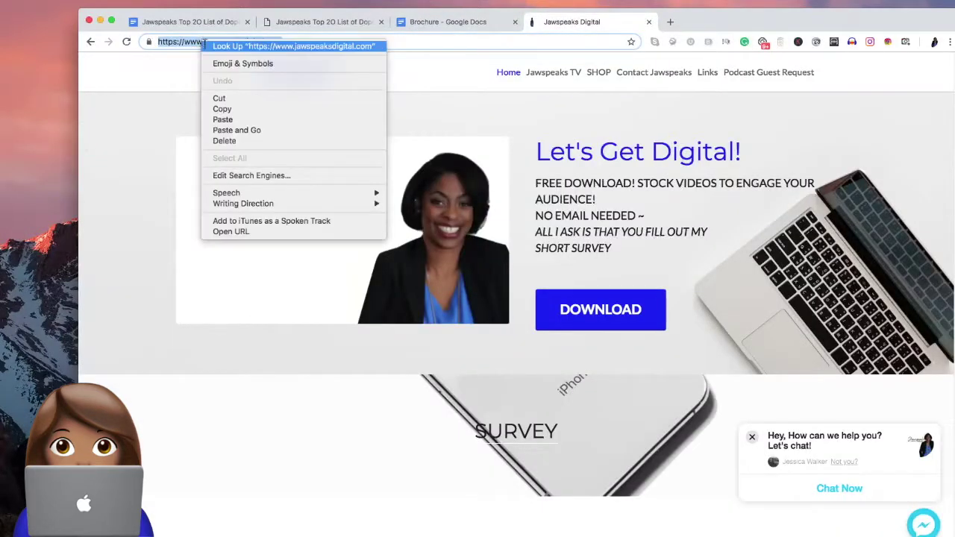
click(246, 109)
click(431, 23)
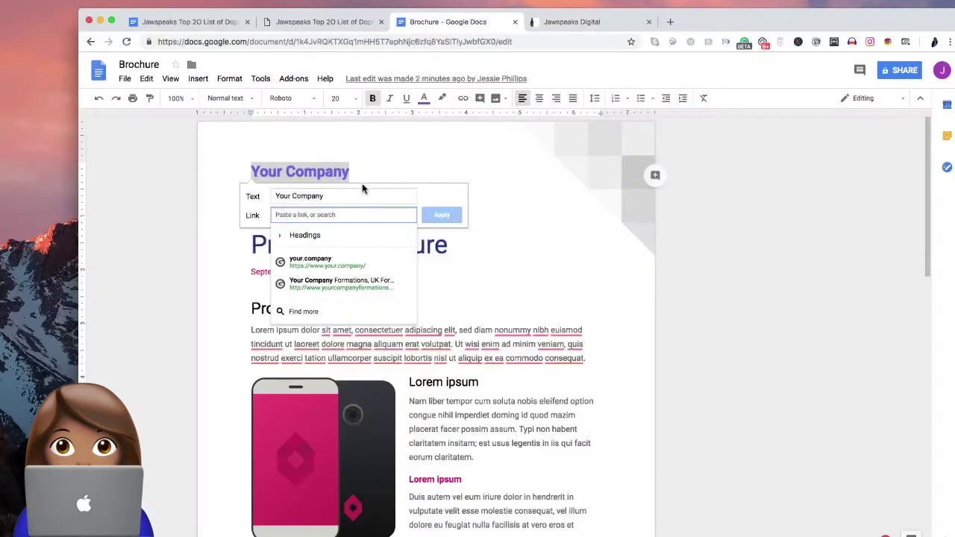
key(Escape)
drag(356, 170, 233, 169)
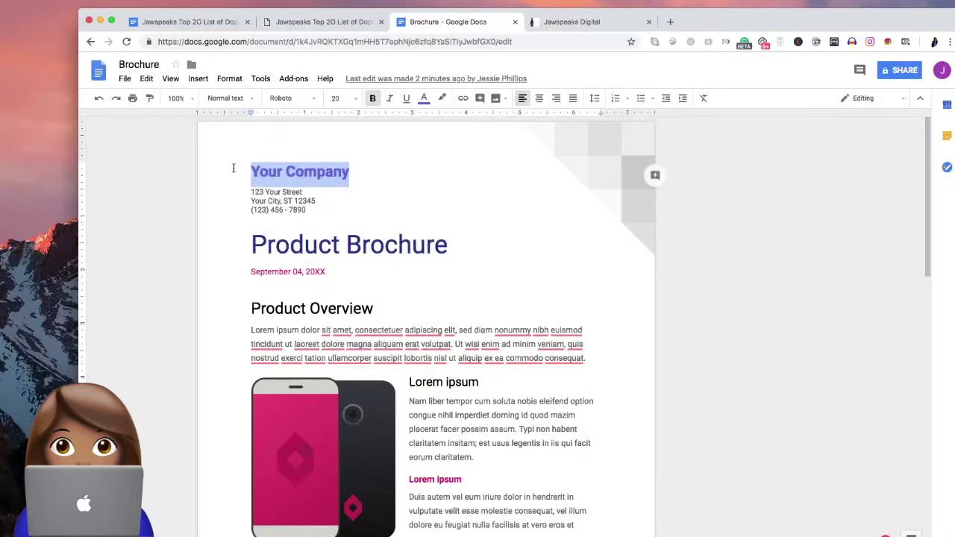
click(463, 97)
right_click(342, 215)
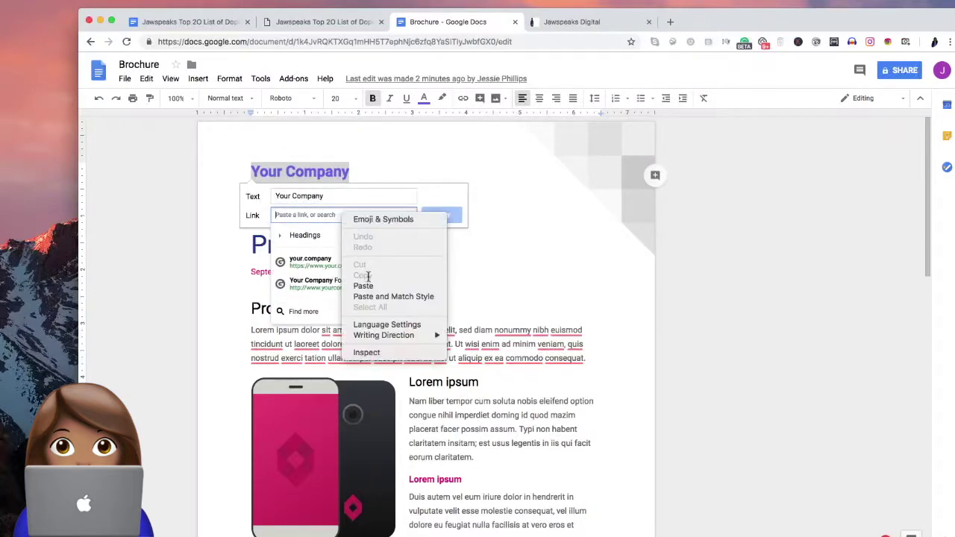
click(368, 285)
click(441, 214)
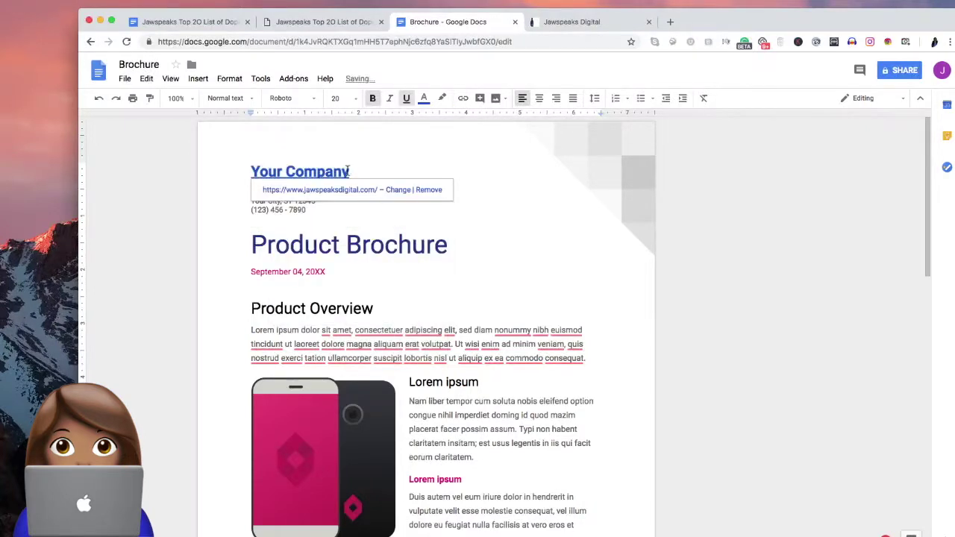
Change the heading link's display text to "Visit my website" and open the link to test it
click(397, 190)
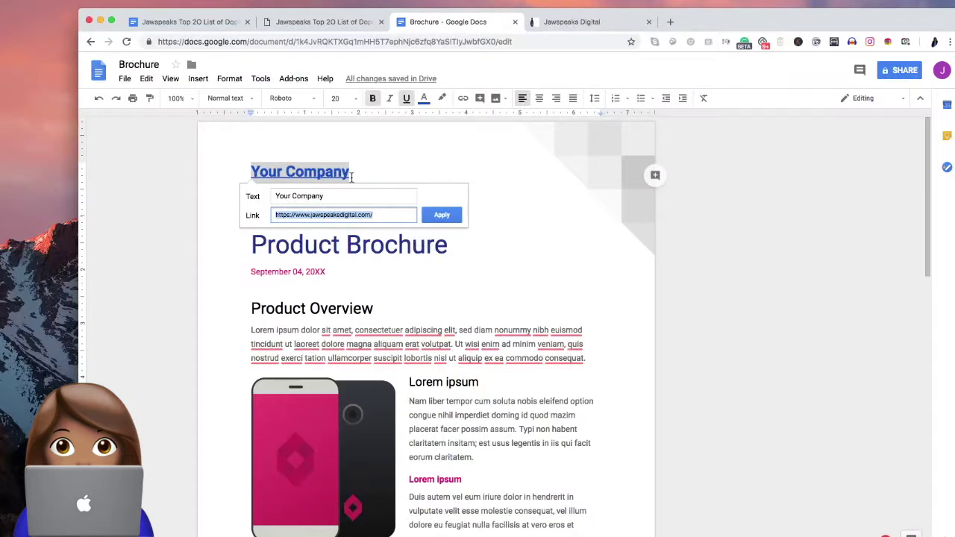
drag(325, 197, 274, 197)
key(BackSpace)
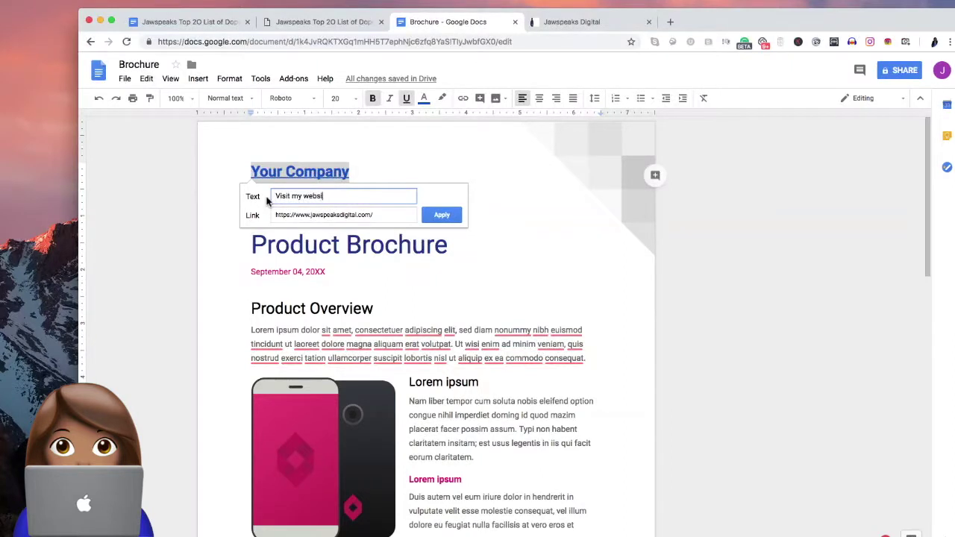
click(442, 214)
click(457, 216)
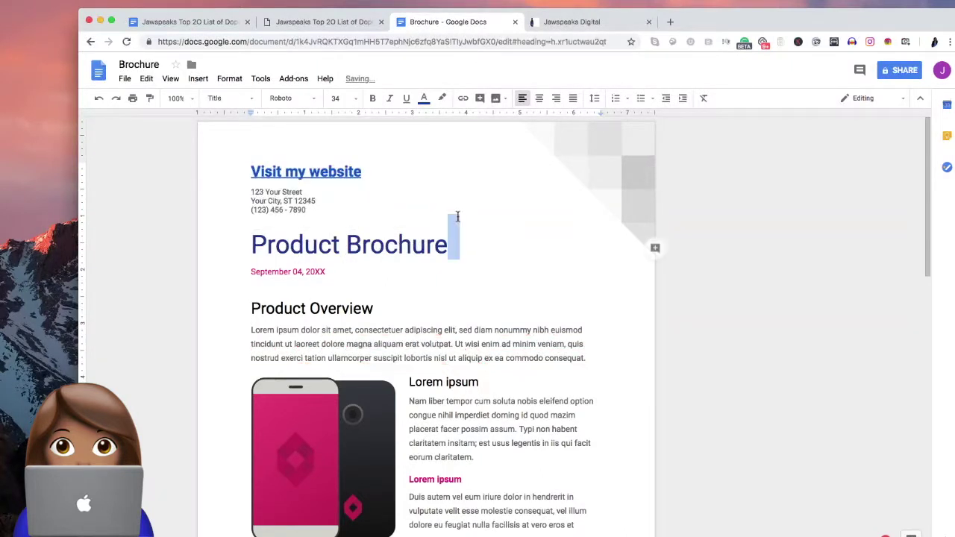
click(305, 173)
click(320, 189)
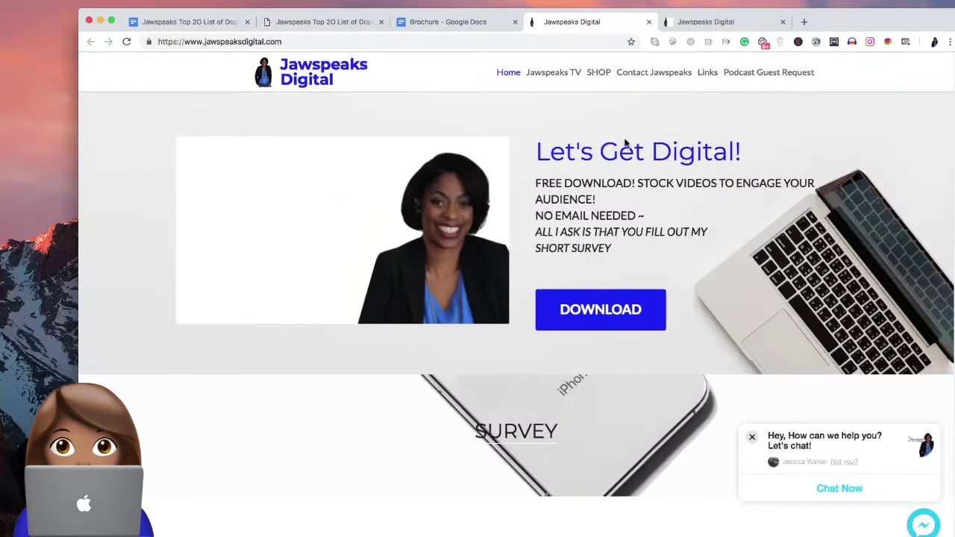
Open YouTube in a new browser tab and go to its video upload page
click(804, 22)
text(you)
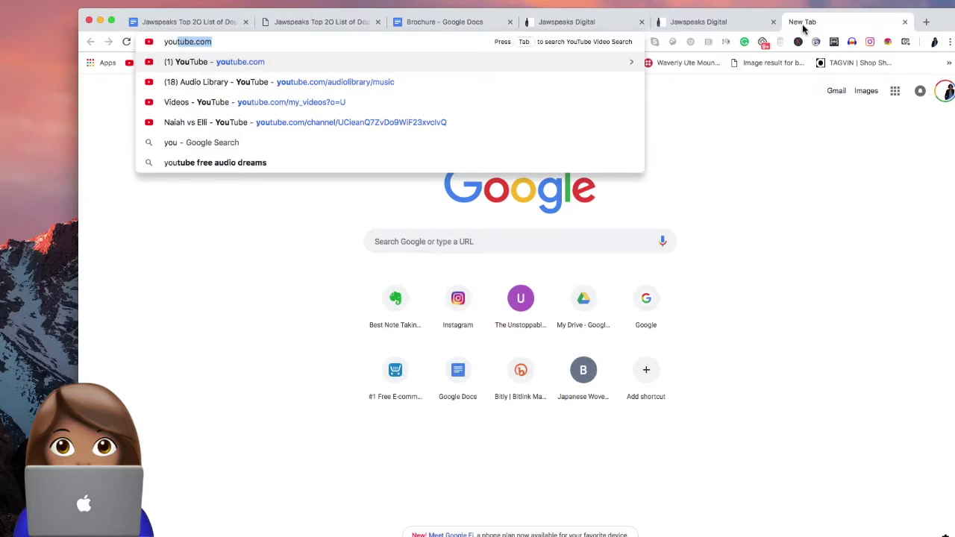
key(Return)
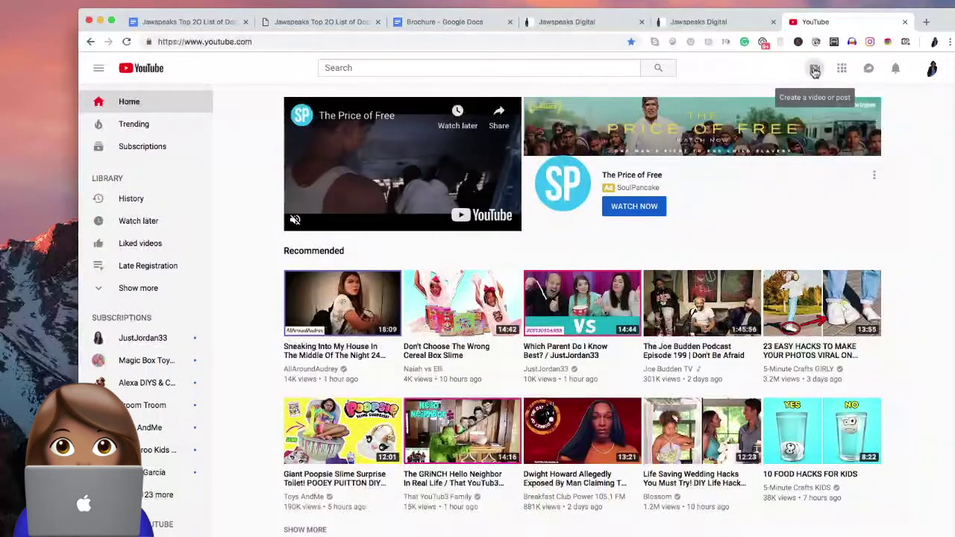
click(814, 70)
click(855, 103)
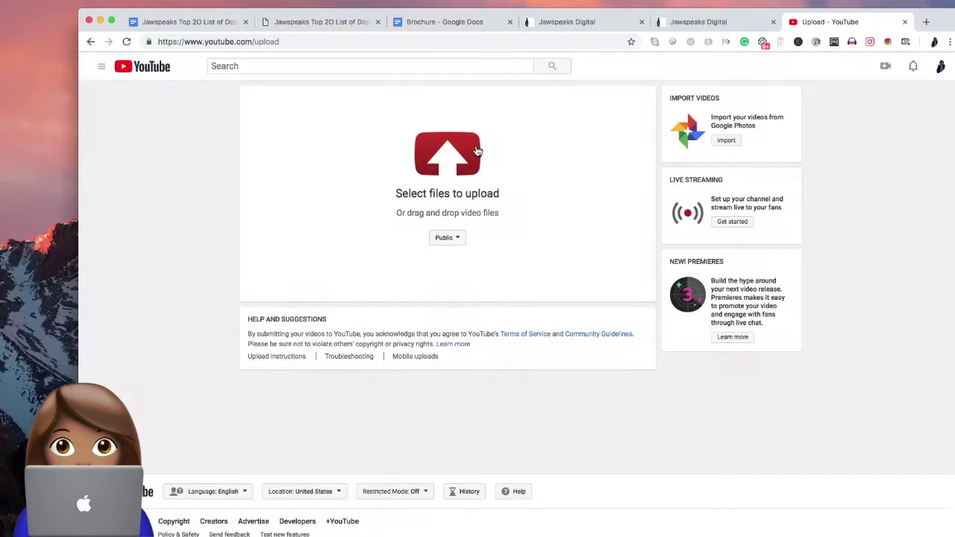
Upload the video file lumen5-video (3).mp4 from the Desktop folder
click(476, 152)
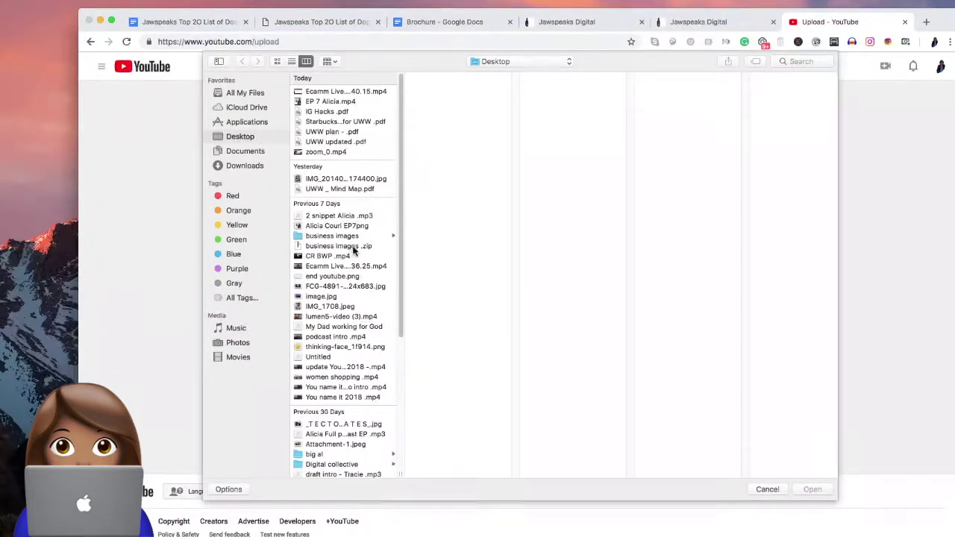
click(343, 319)
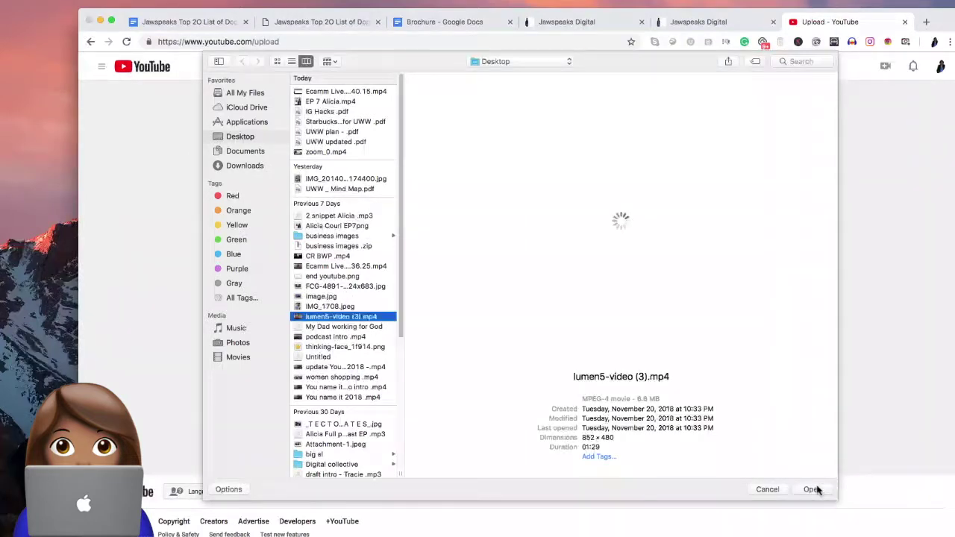
click(813, 489)
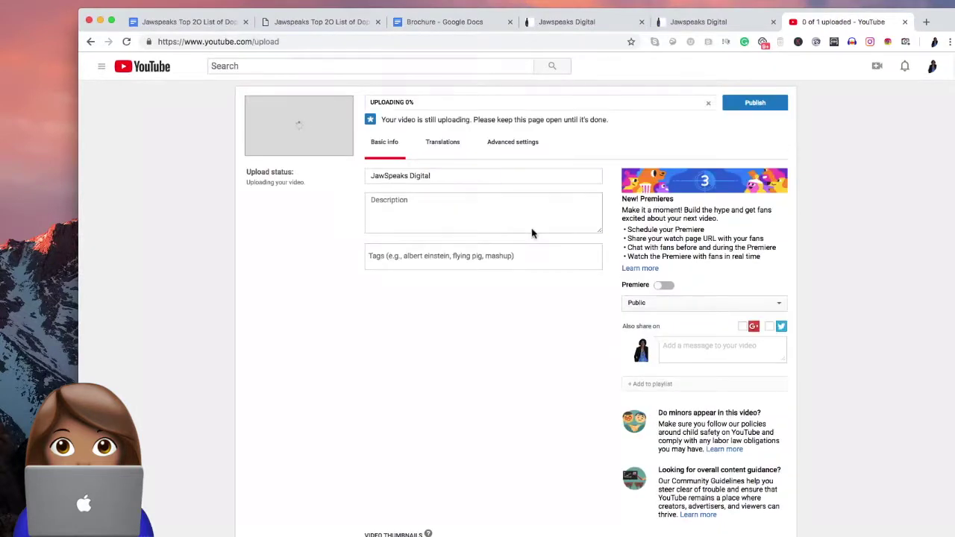
Replace the uploaded video's title with "How to use dope content tools"
drag(477, 176, 356, 174)
key(BackSpace)
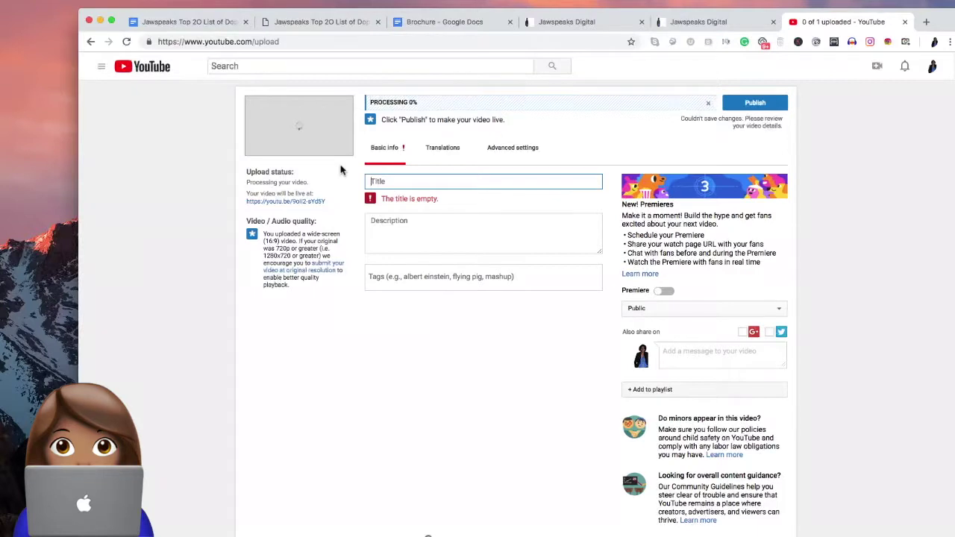
text(d)
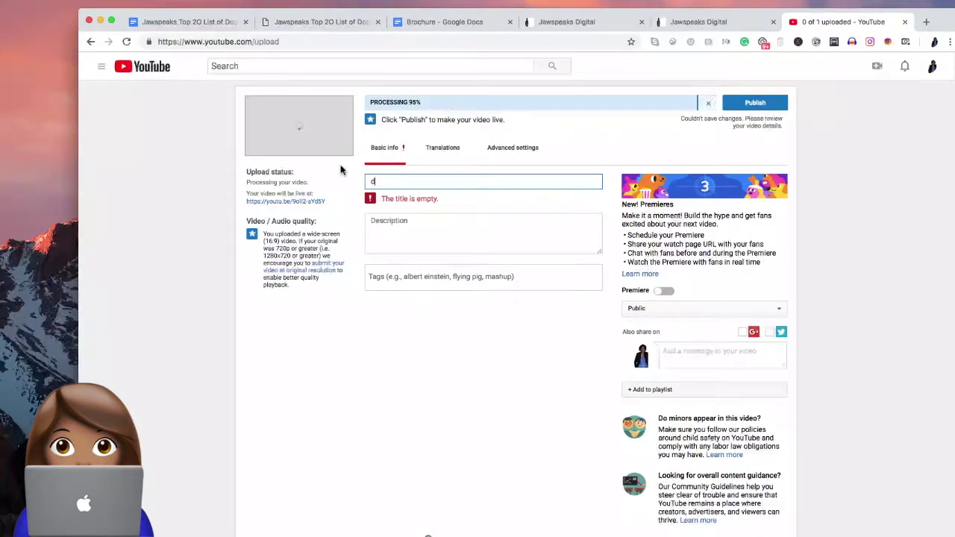
text(Ho)
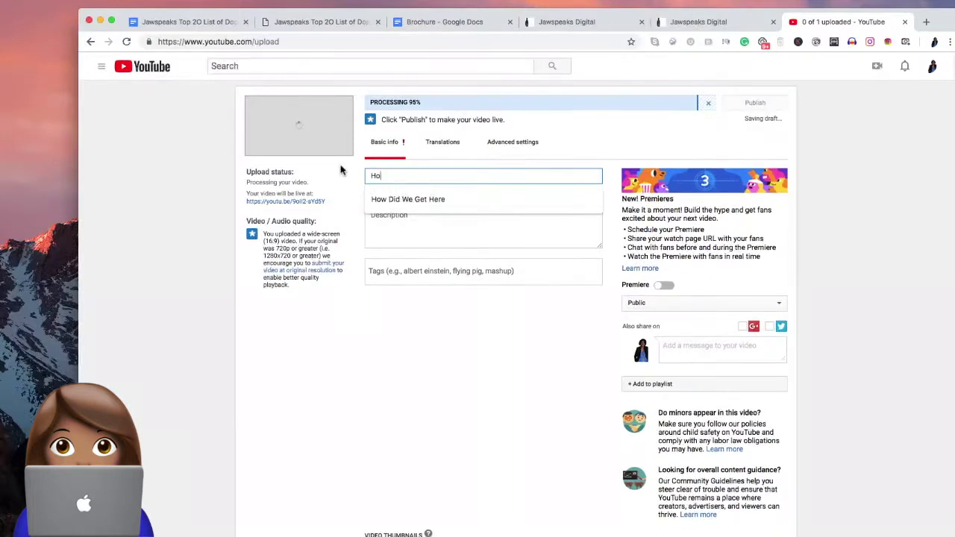
text(w to use dope content)
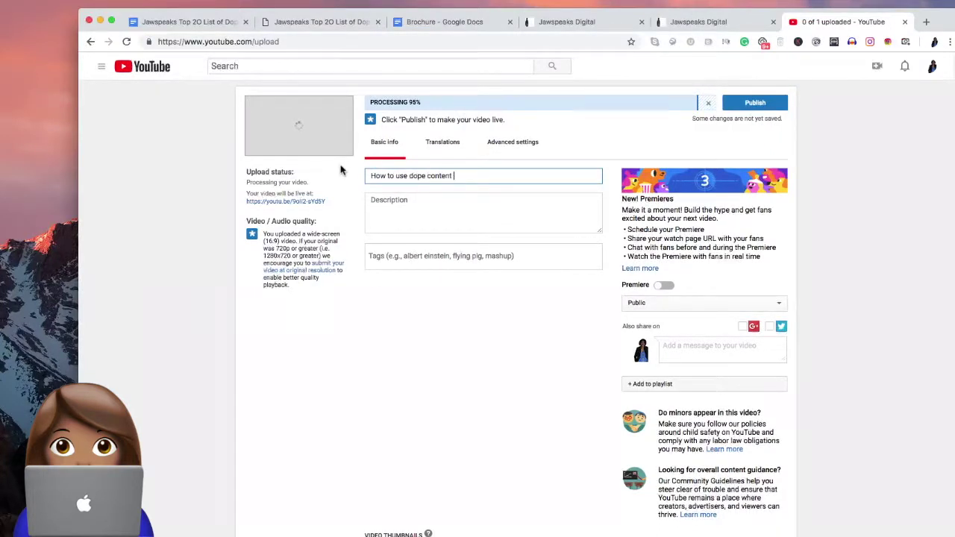
text( tools)
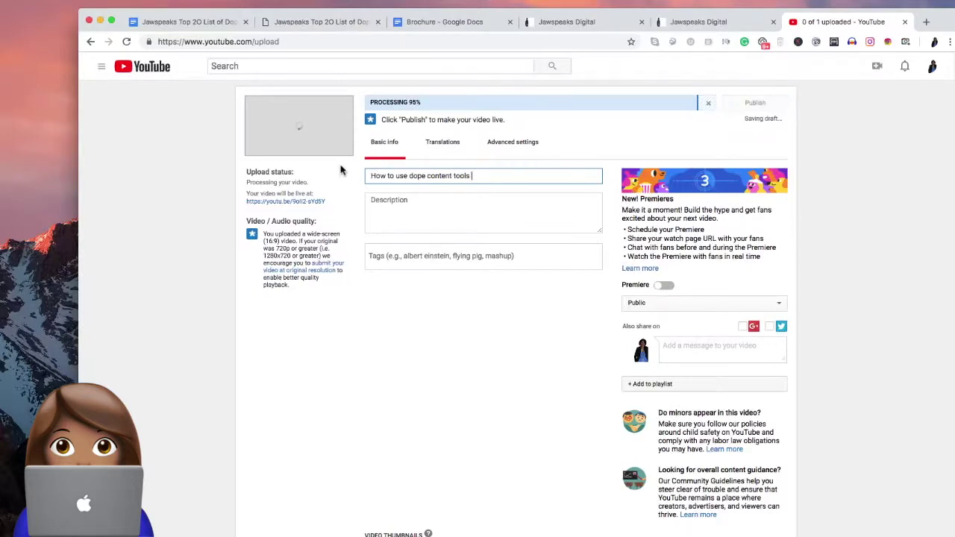
click(380, 199)
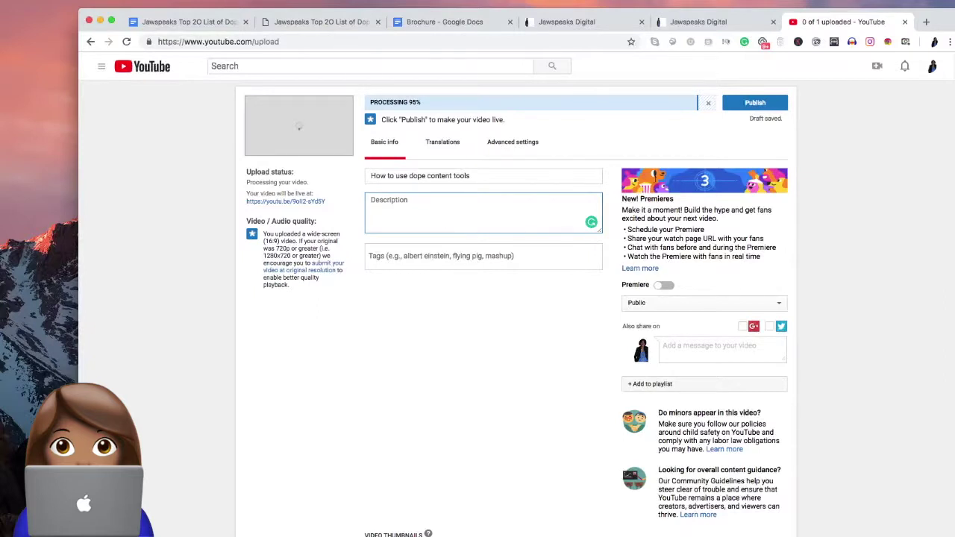
Set the video's visibility to Unlisted and finish the upload
click(699, 306)
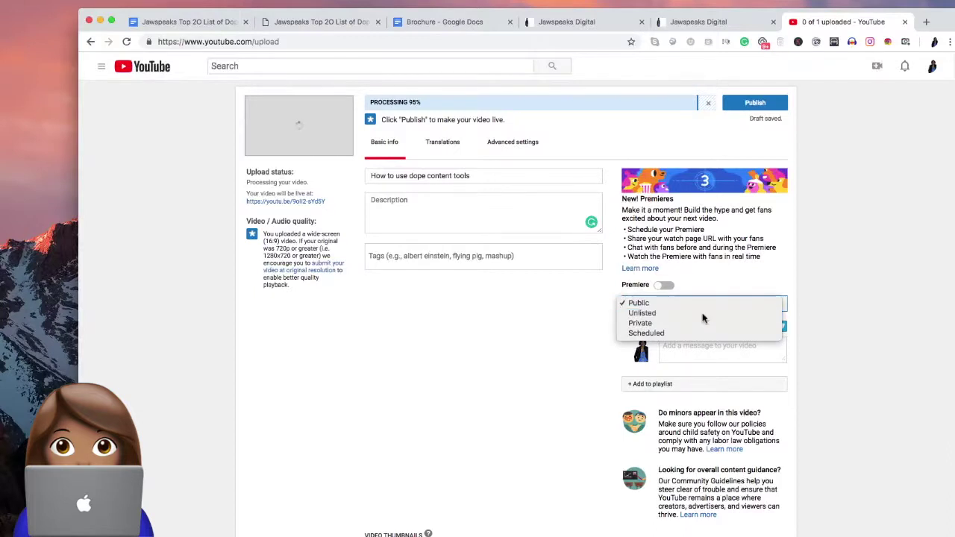
click(702, 313)
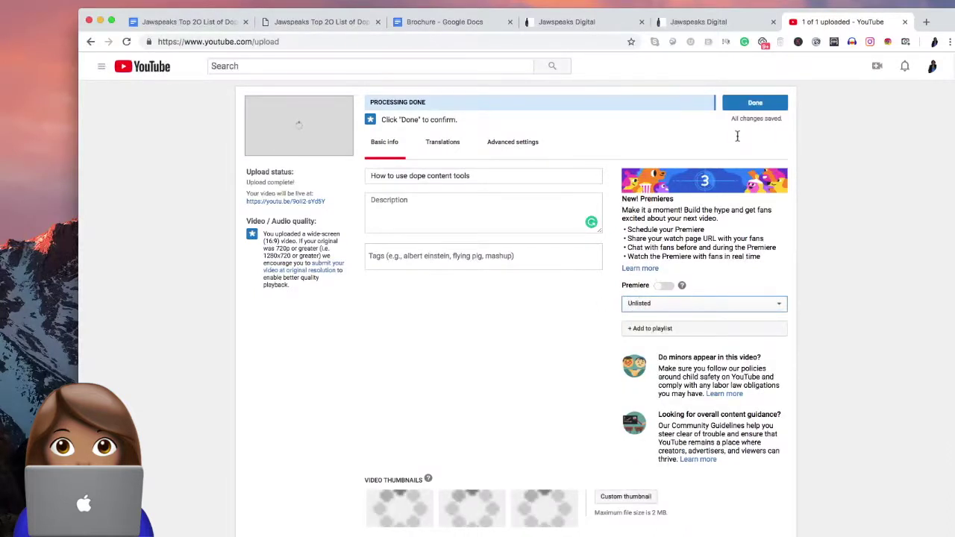
click(756, 103)
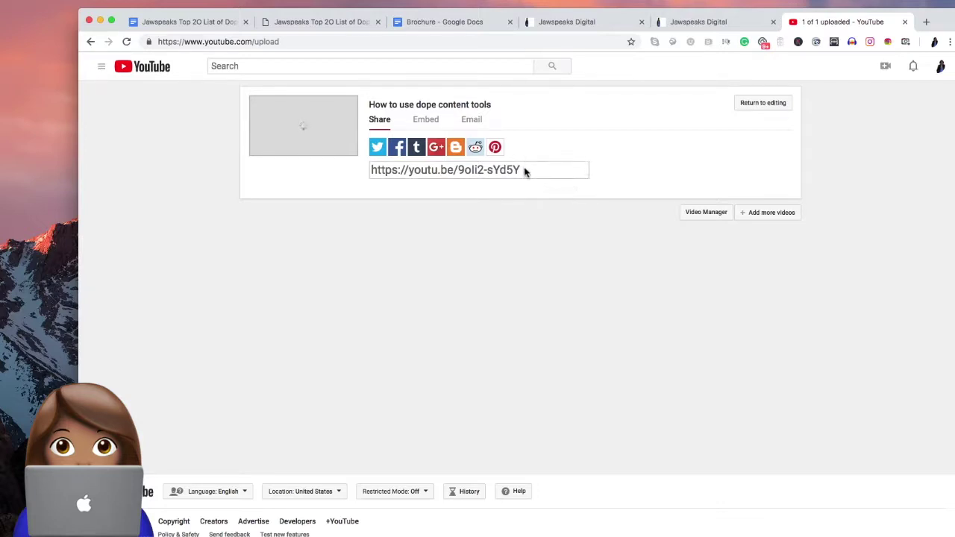
Copy the uploaded video's share link
drag(525, 171, 369, 171)
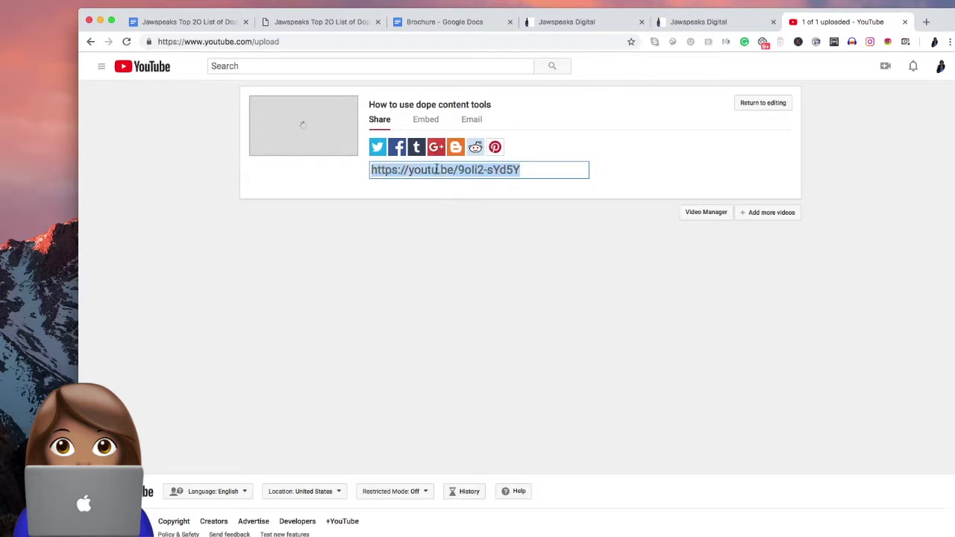
right_click(435, 172)
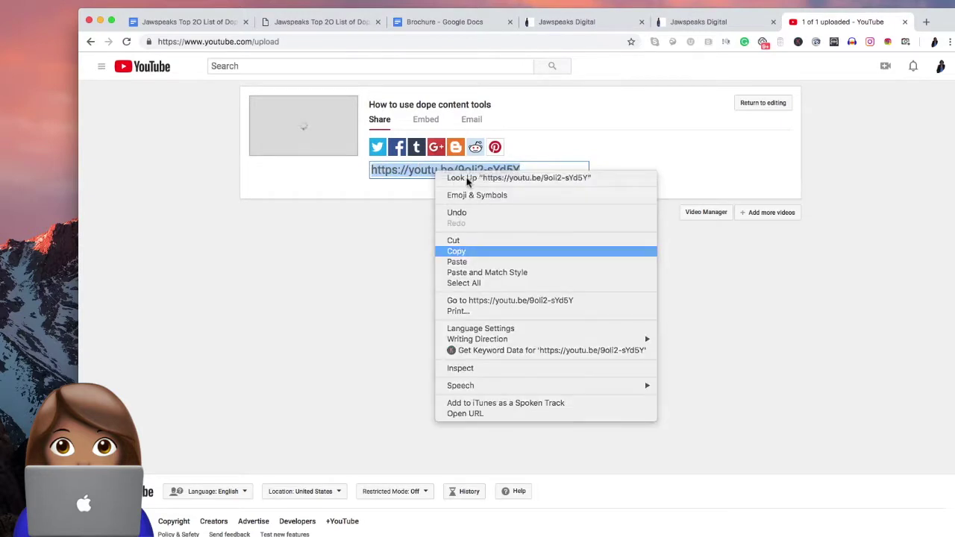
click(471, 251)
Return to the Brochure document and replace the title "Product Brochure" with "20 Dope tools how to use it course -"
click(454, 27)
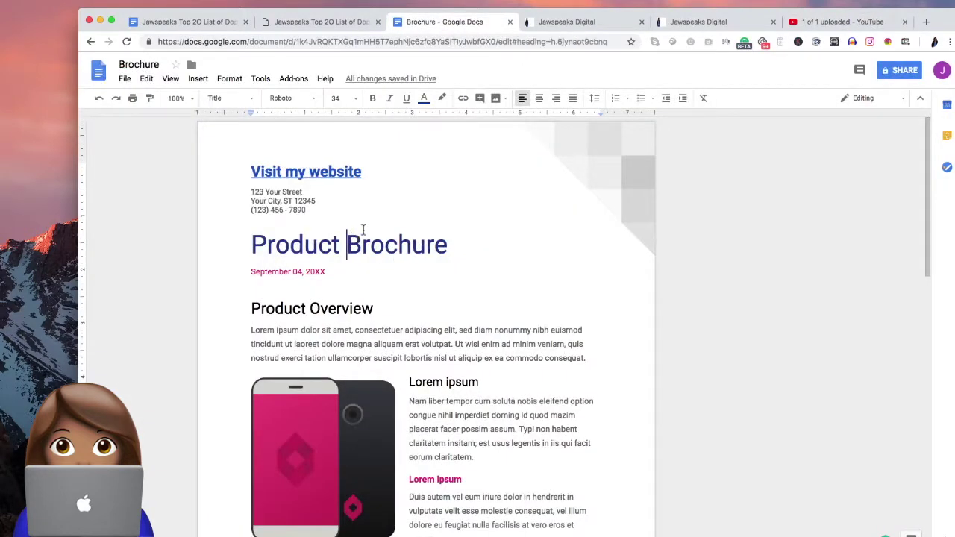
drag(253, 232, 449, 250)
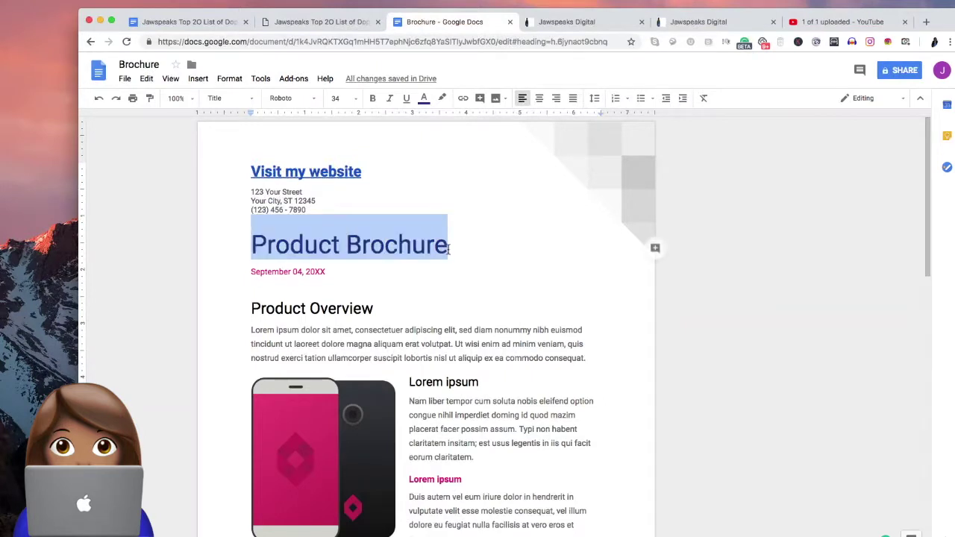
key(BackSpace)
text(20 Dop)
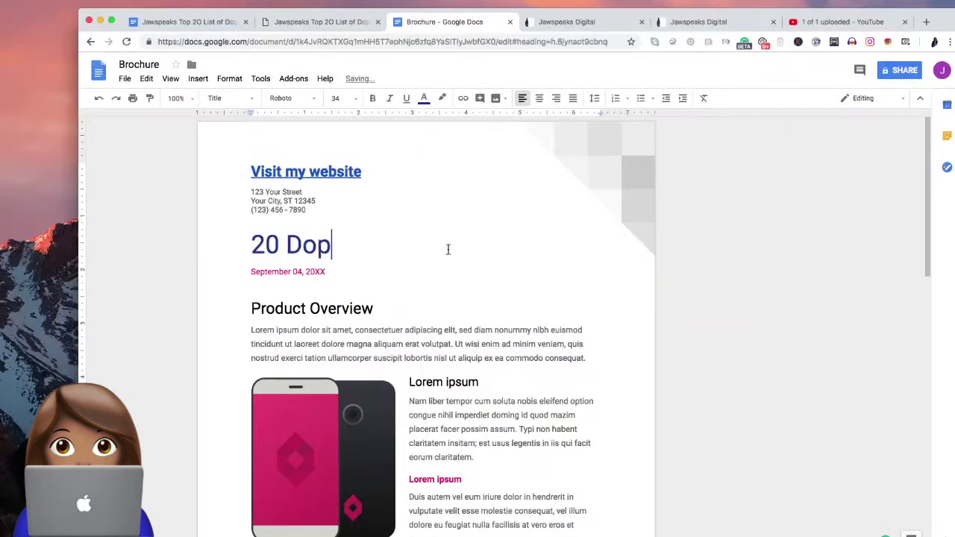
text(e tools h)
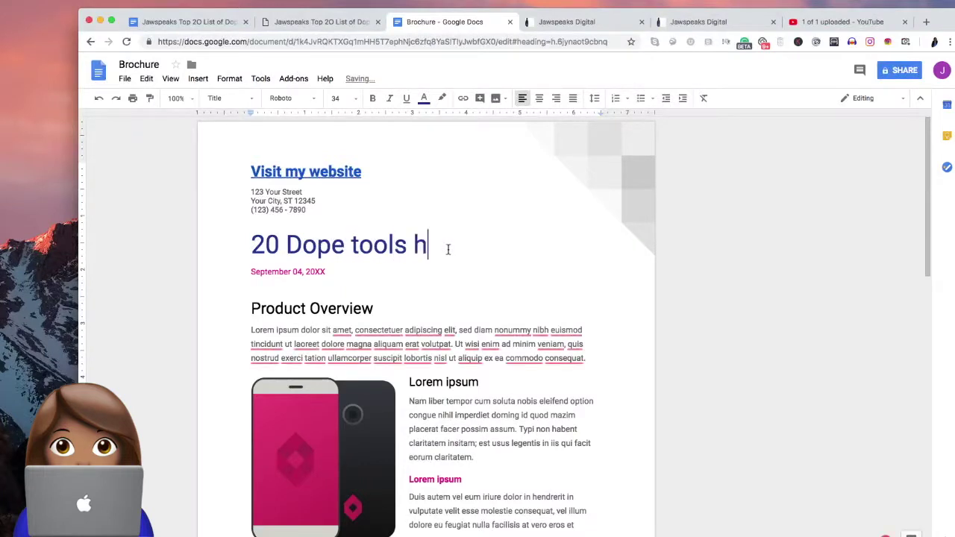
text(ow to use )
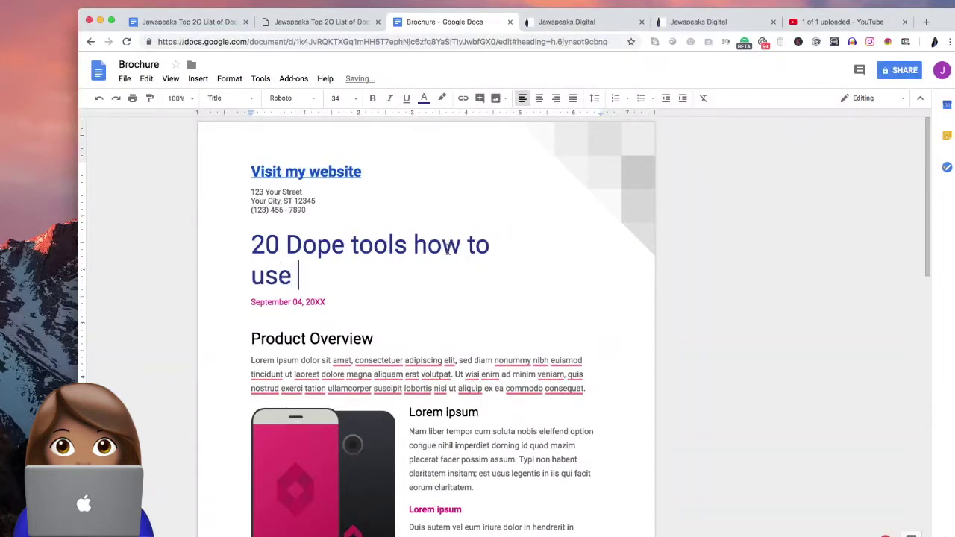
text(it course -)
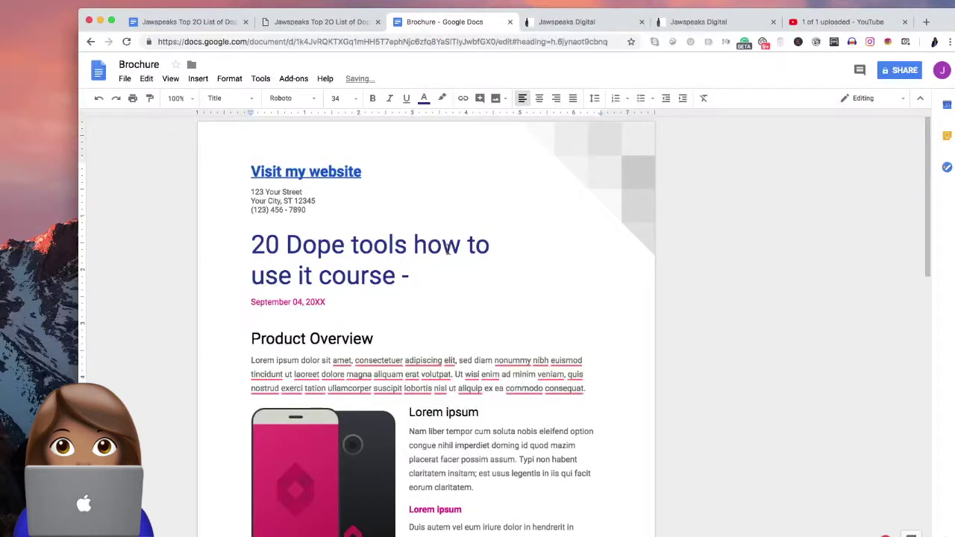
Delete the date text beneath the document title
click(342, 301)
key(super+shift+Left)
key(BackSpace)
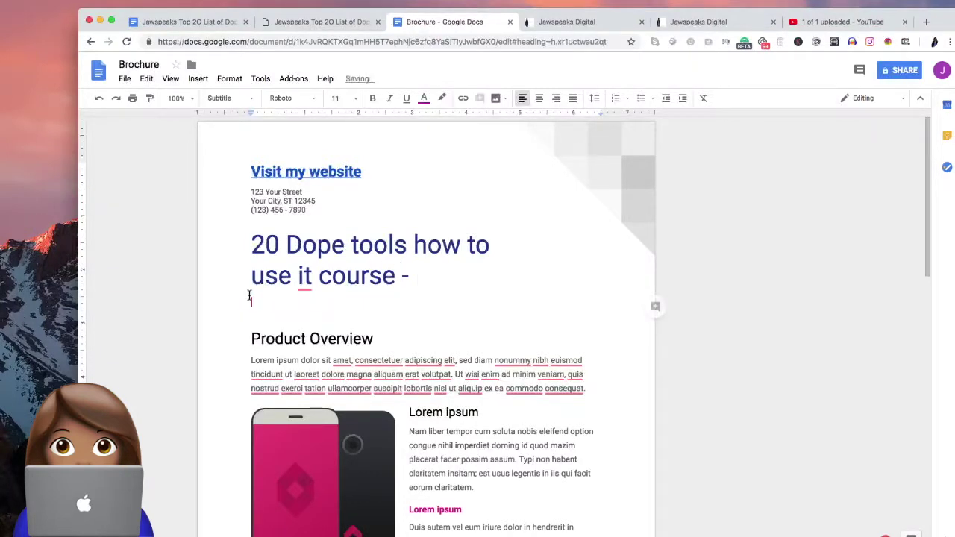
Shorten the "Product Overview" heading to "Overview"
scroll(369, 353, down, 1)
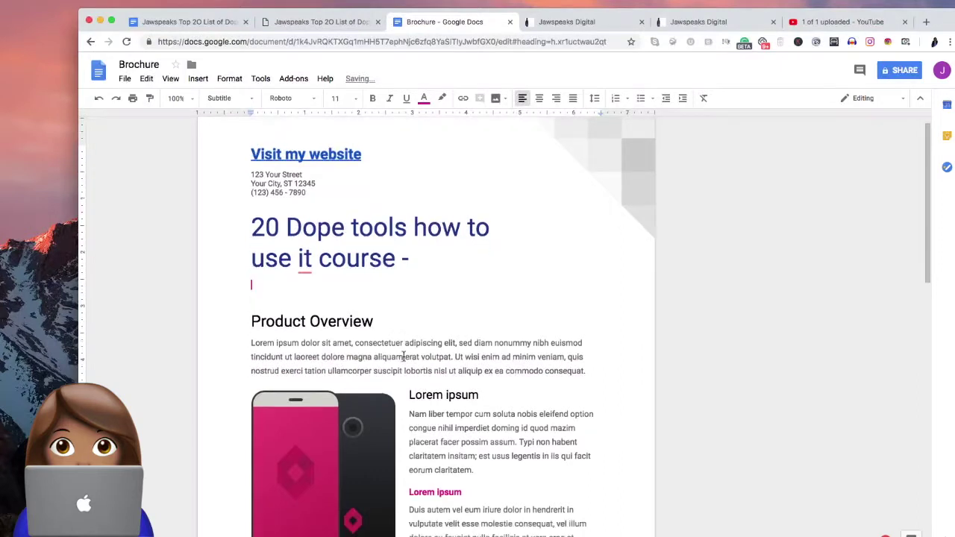
click(373, 322)
drag(373, 322, 243, 323)
click(284, 321)
key(BackSpace)
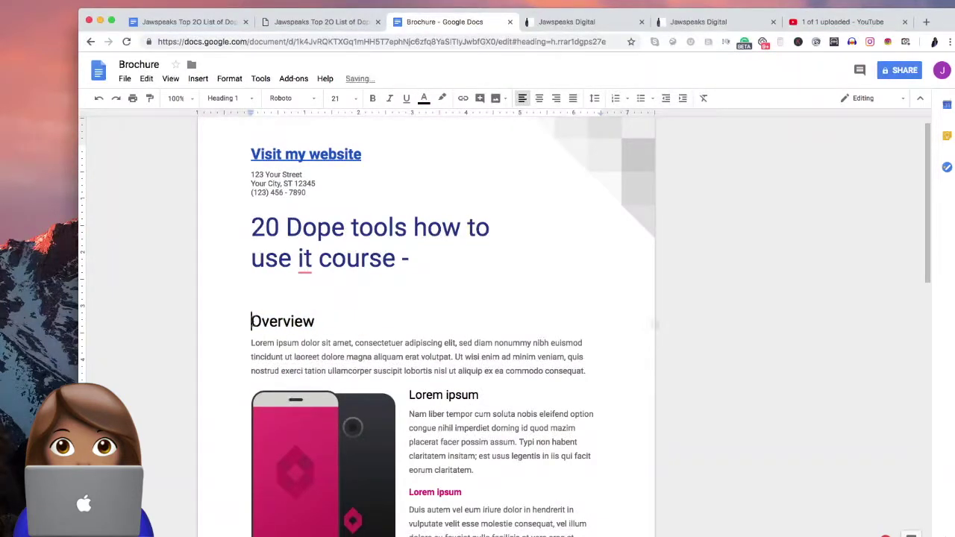
Replace the black "Lorem ipsum" heading beside the phone image with "Class number 1"
scroll(346, 355, down, 5)
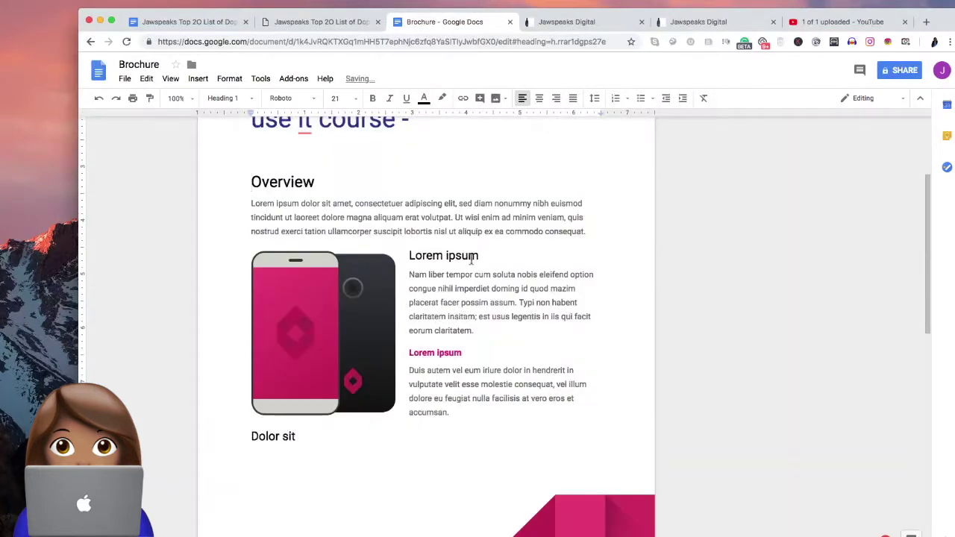
drag(478, 257, 415, 258)
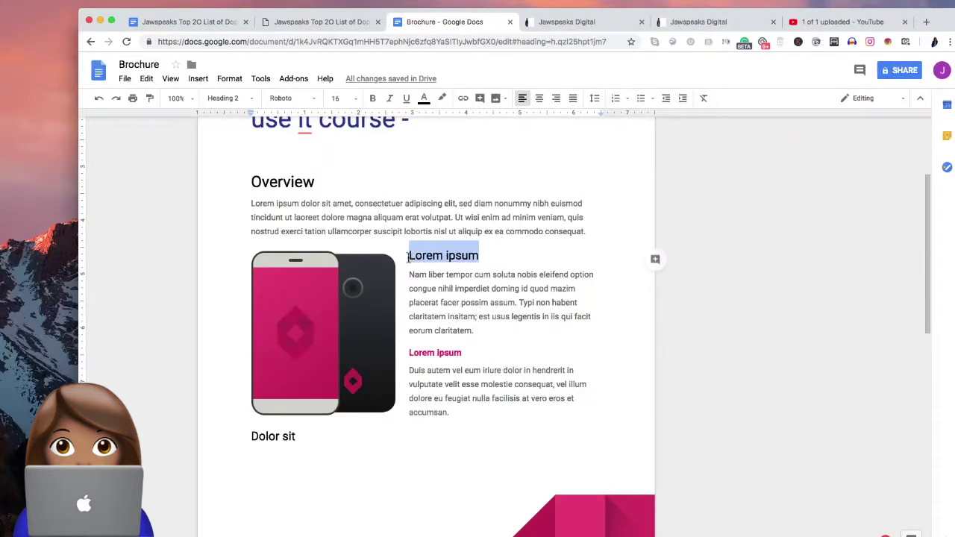
key(BackSpace)
text(Class)
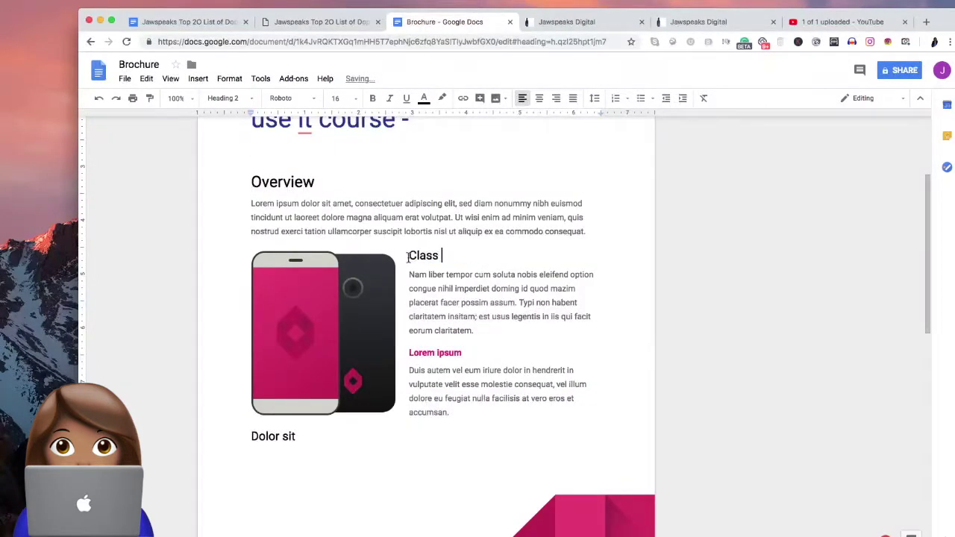
text( number 1)
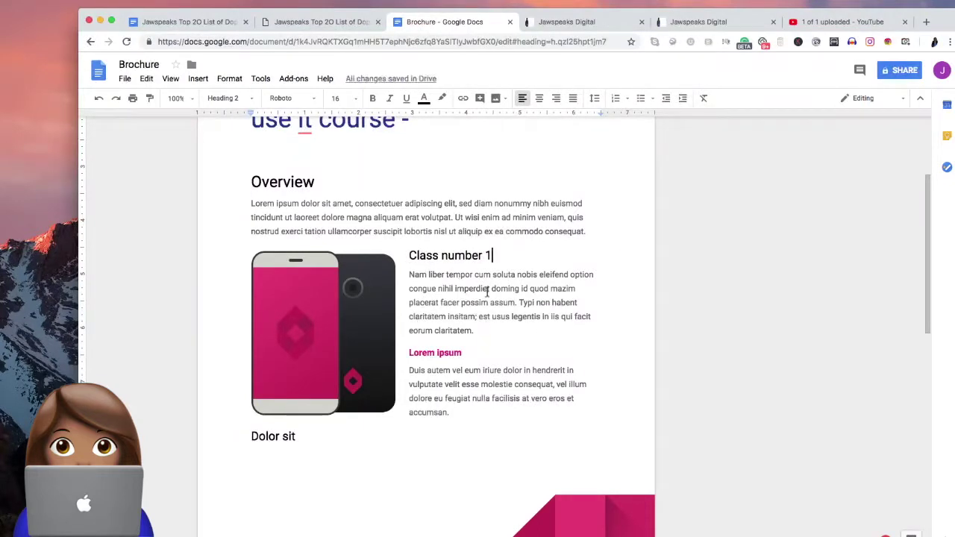
Link the "Class number 1" heading to the copied YouTube video address
key(shift+super+Left)
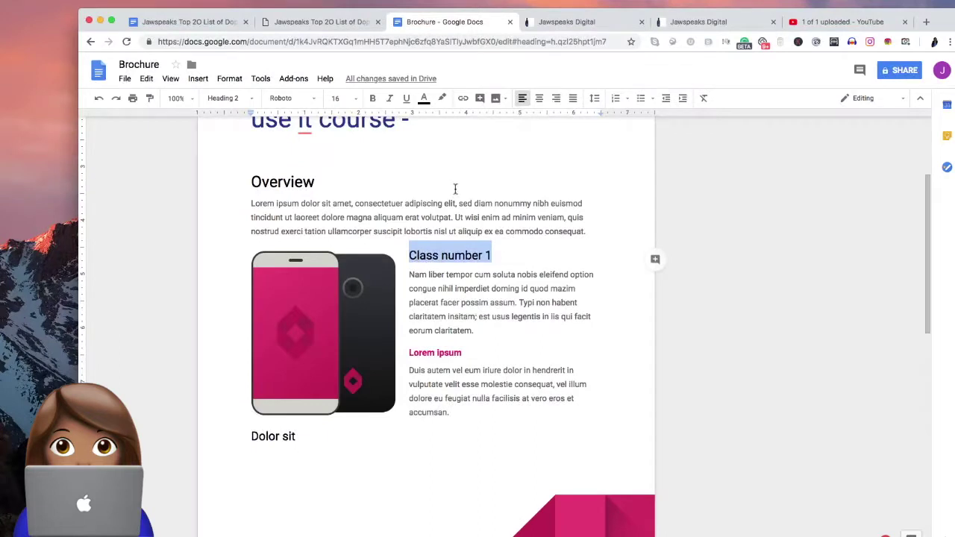
click(462, 98)
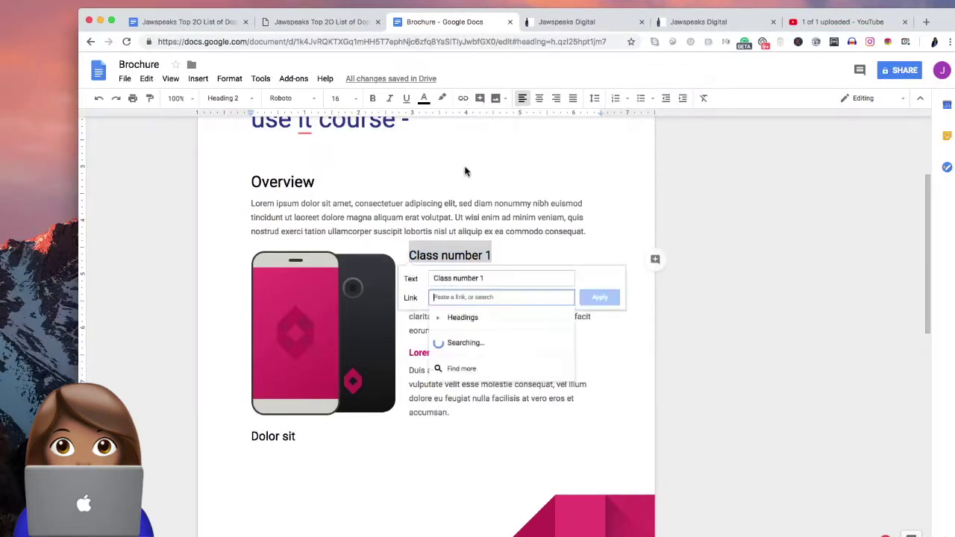
right_click(483, 298)
click(522, 371)
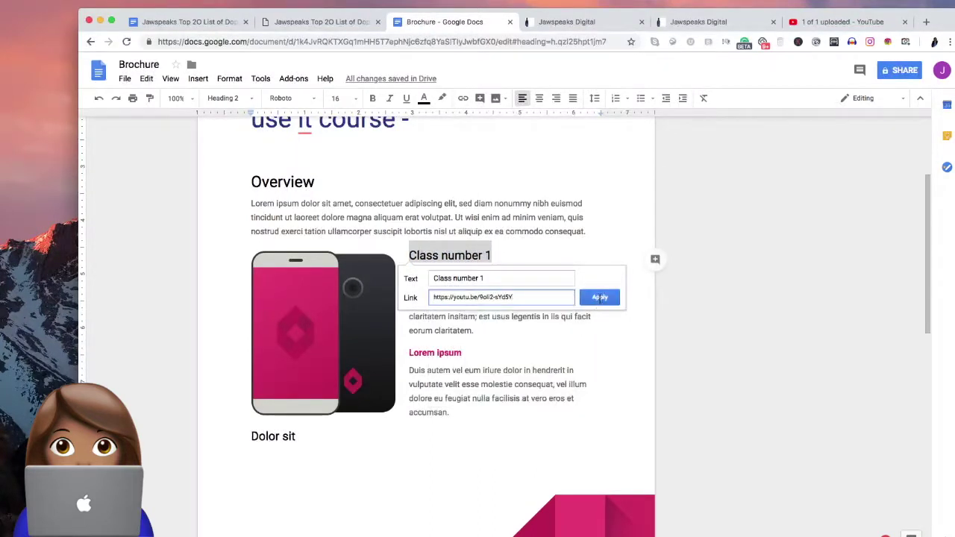
click(599, 297)
click(580, 370)
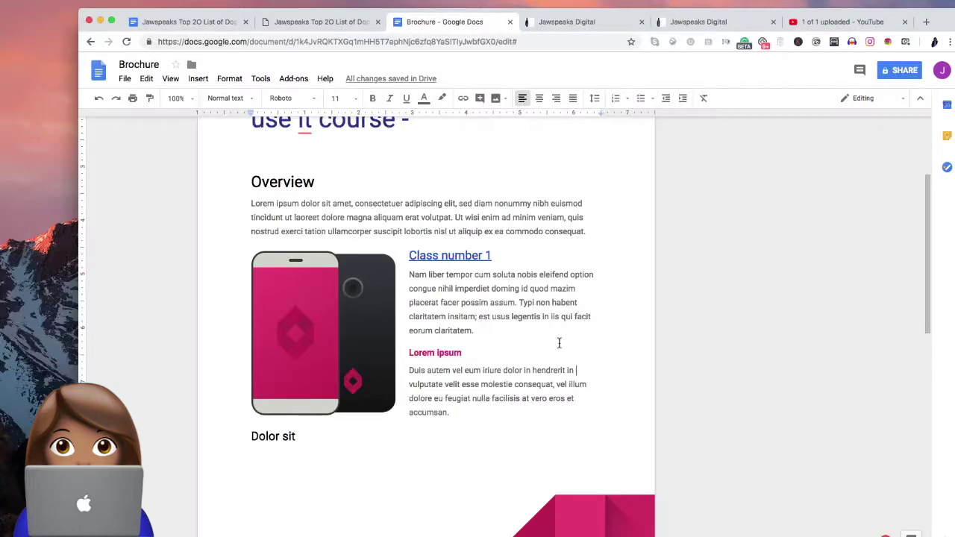
Select the phone image and view its image options, including the available recolor choices
scroll(530, 336, down, 5)
scroll(528, 336, up, 8)
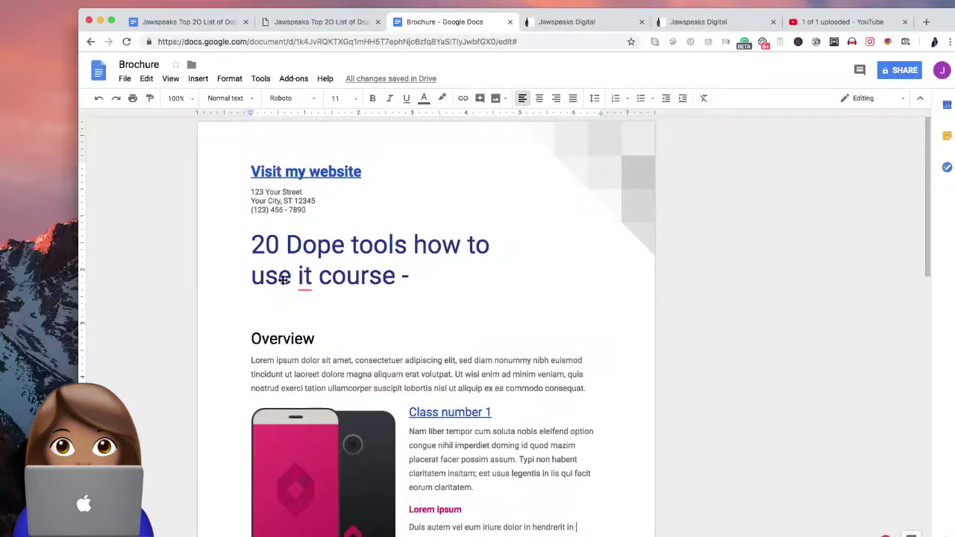
scroll(285, 492, down, 5)
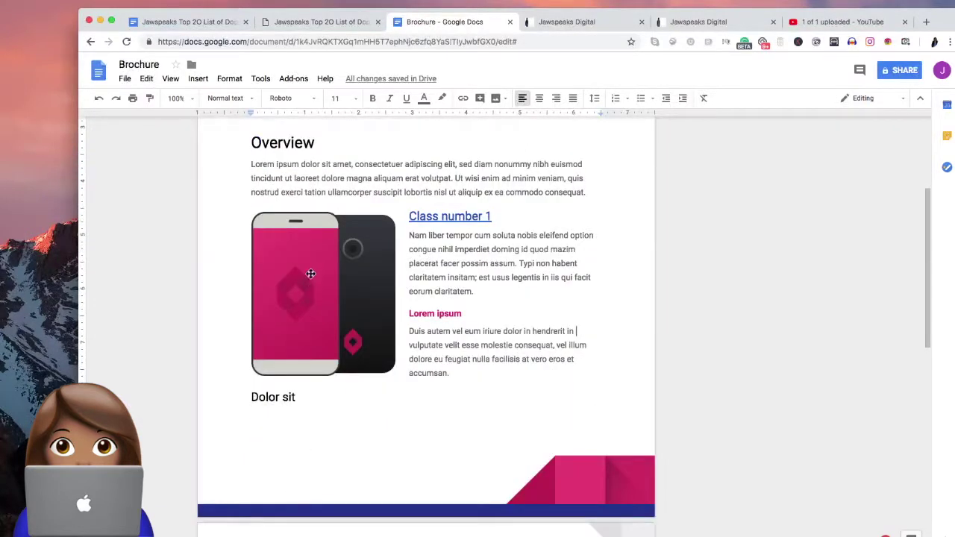
click(312, 296)
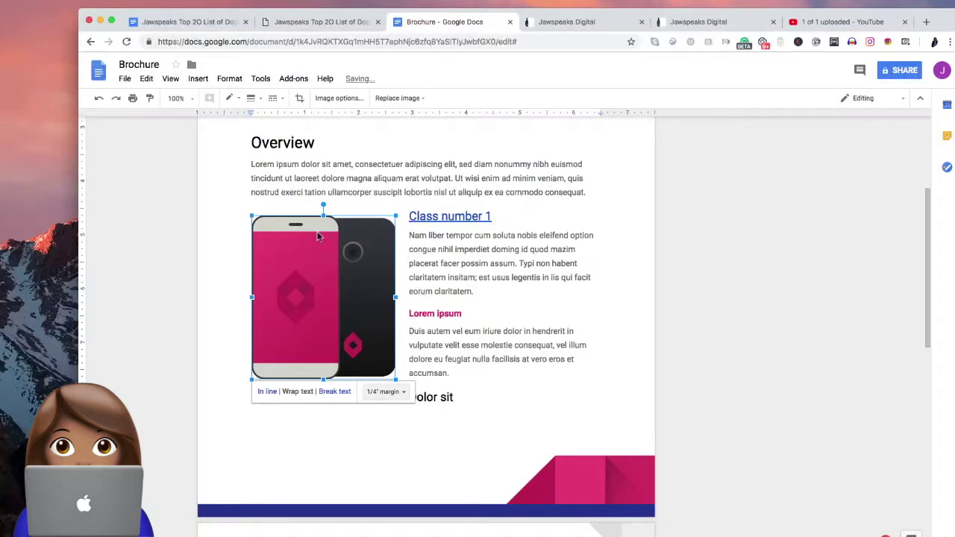
click(356, 104)
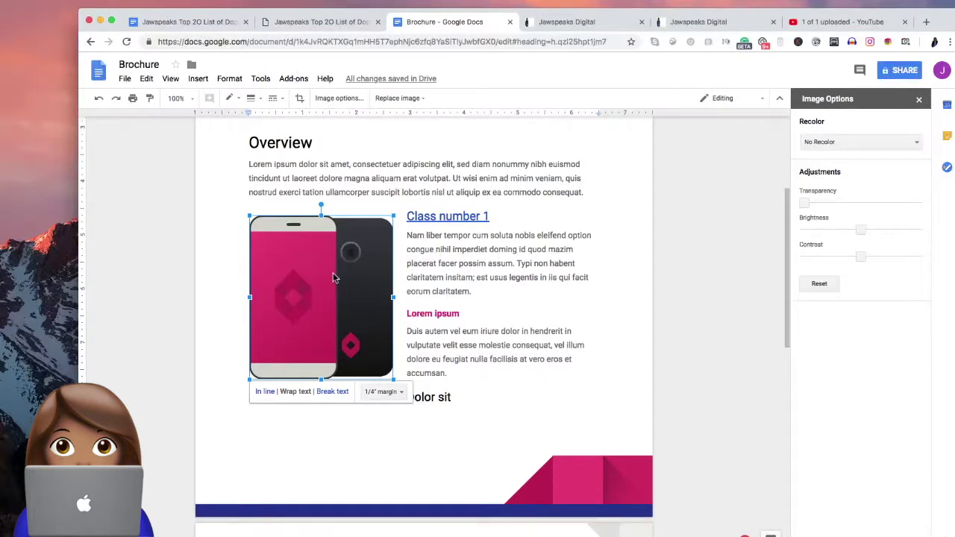
click(899, 149)
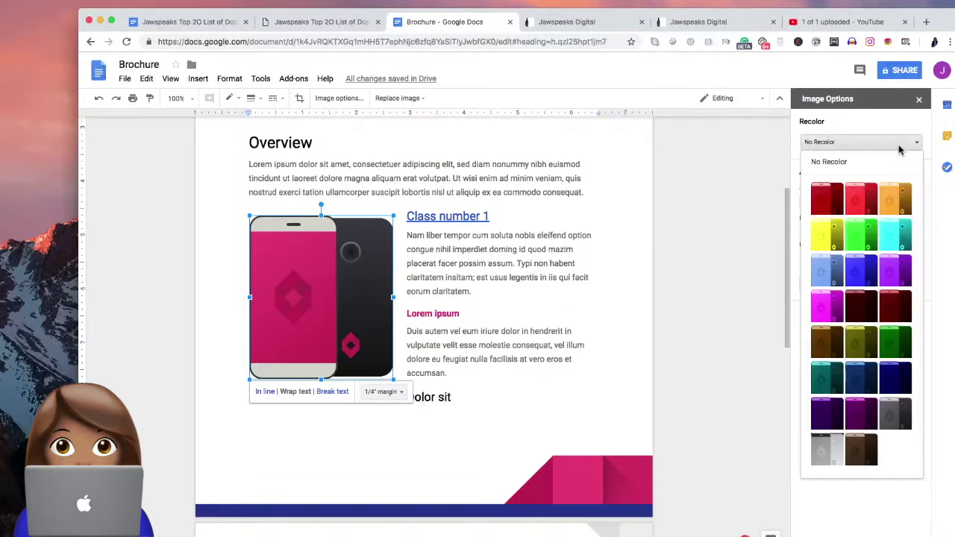
click(865, 140)
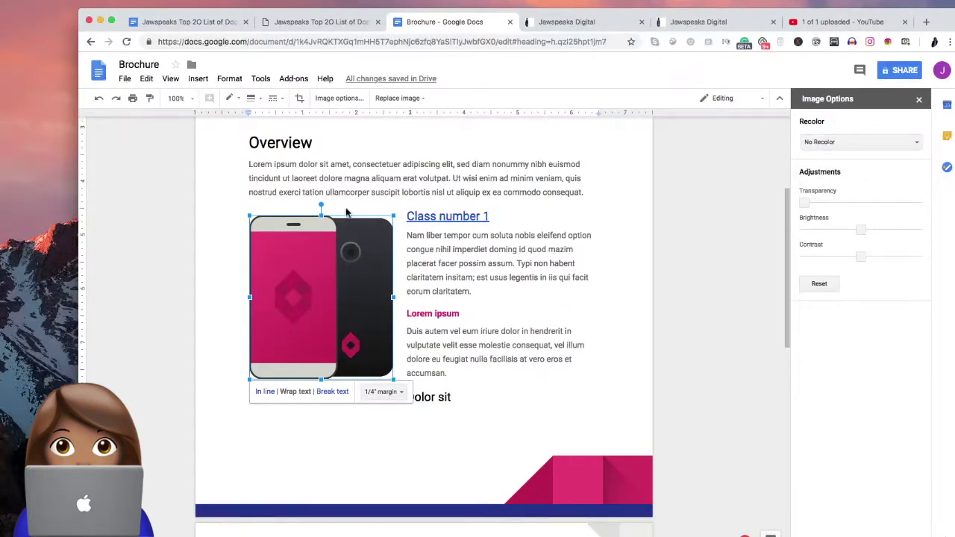
Replace the phone image with the "woman-tec...in-tone.png" picture uploaded from the computer's Desktop
click(403, 98)
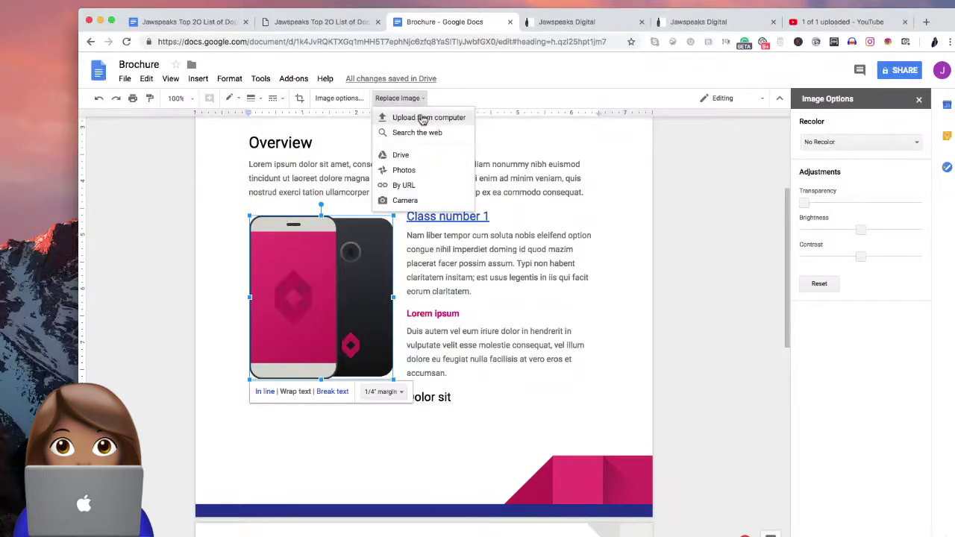
click(422, 119)
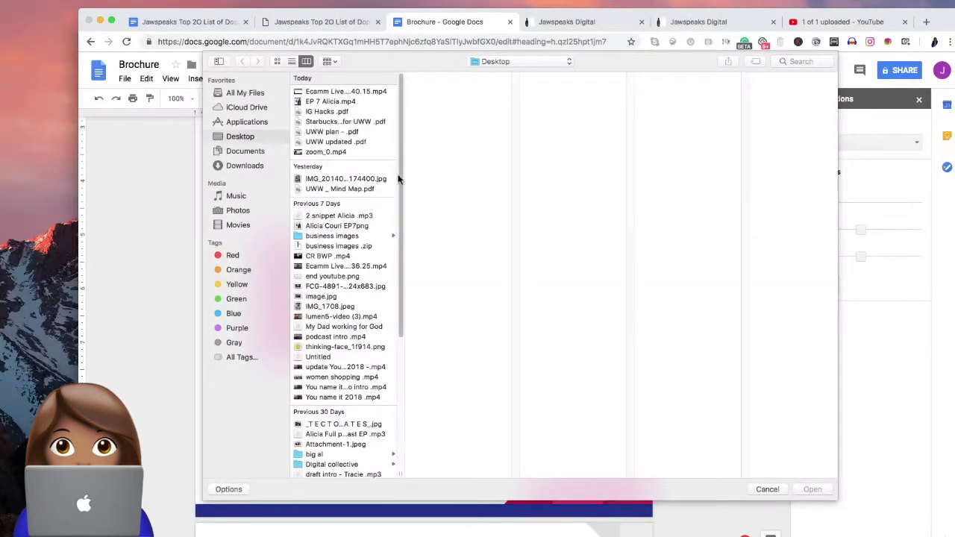
click(394, 216)
scroll(396, 314, down, 3)
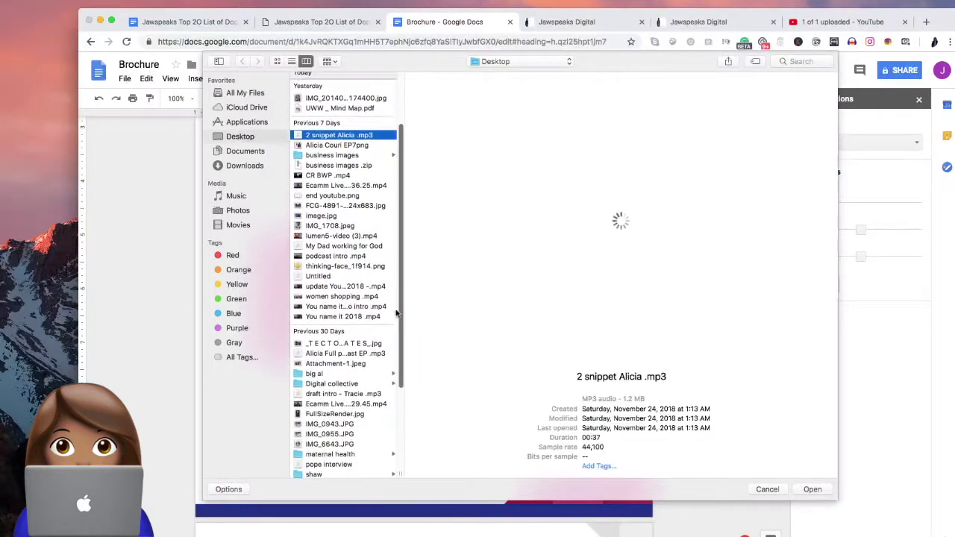
scroll(396, 314, down, 3)
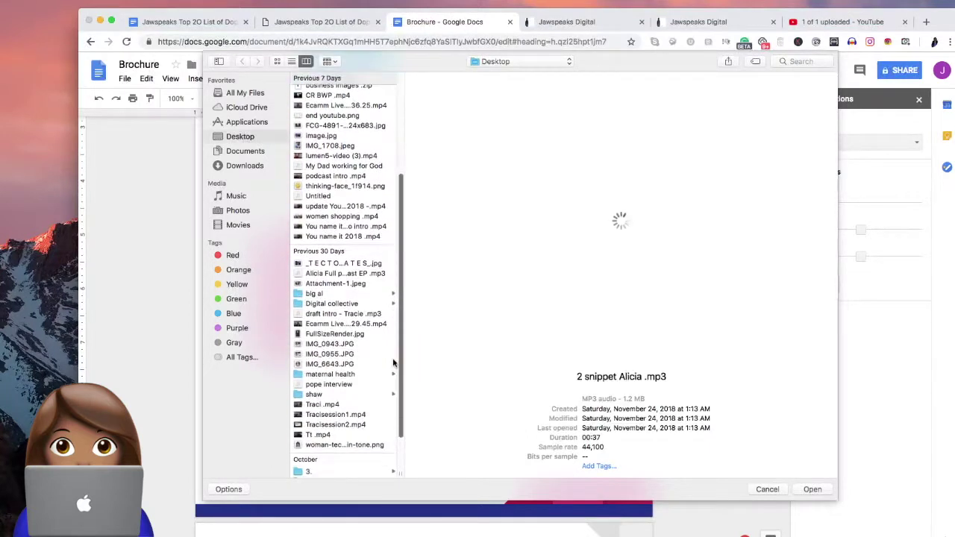
click(343, 344)
scroll(358, 369, down, 2)
click(337, 357)
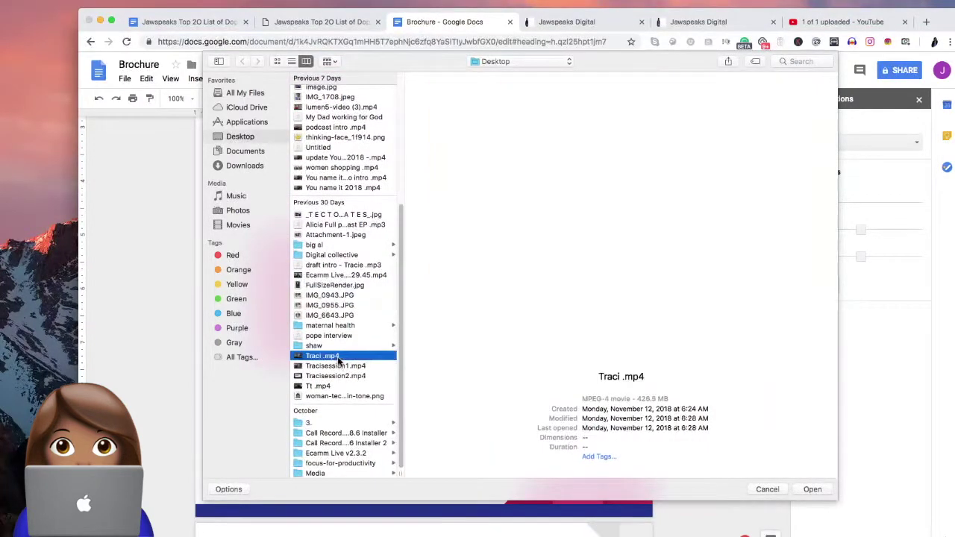
click(384, 375)
click(332, 396)
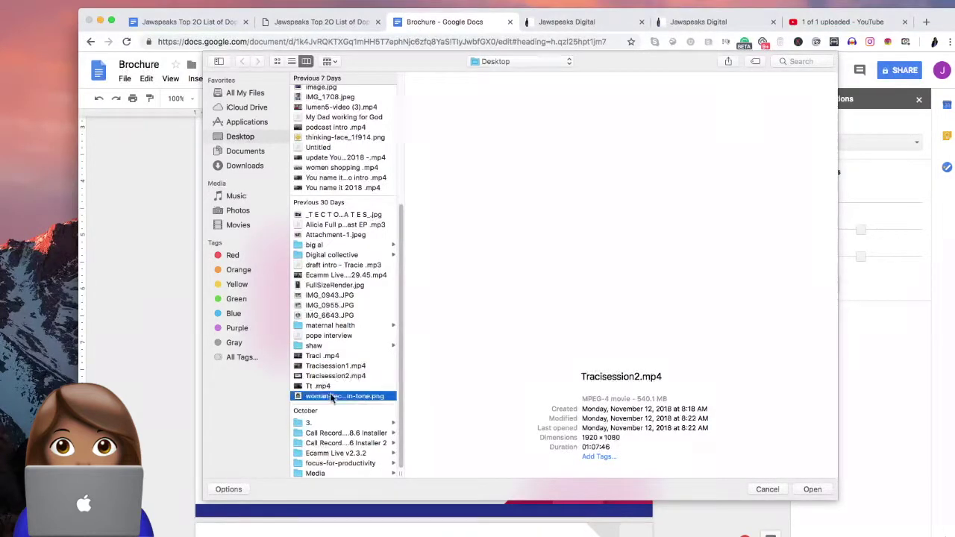
click(813, 491)
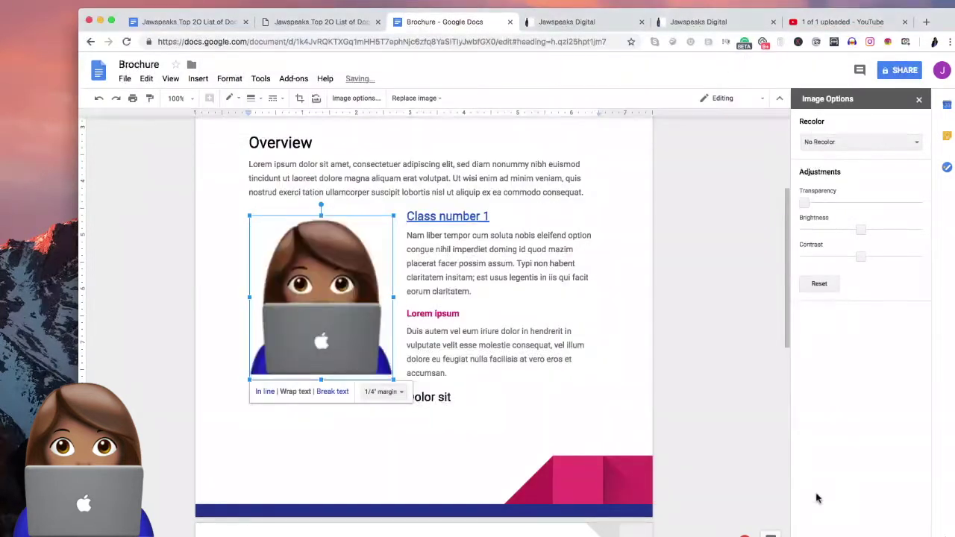
Delete the pink and blue decorative graphic from the first page footer
click(487, 385)
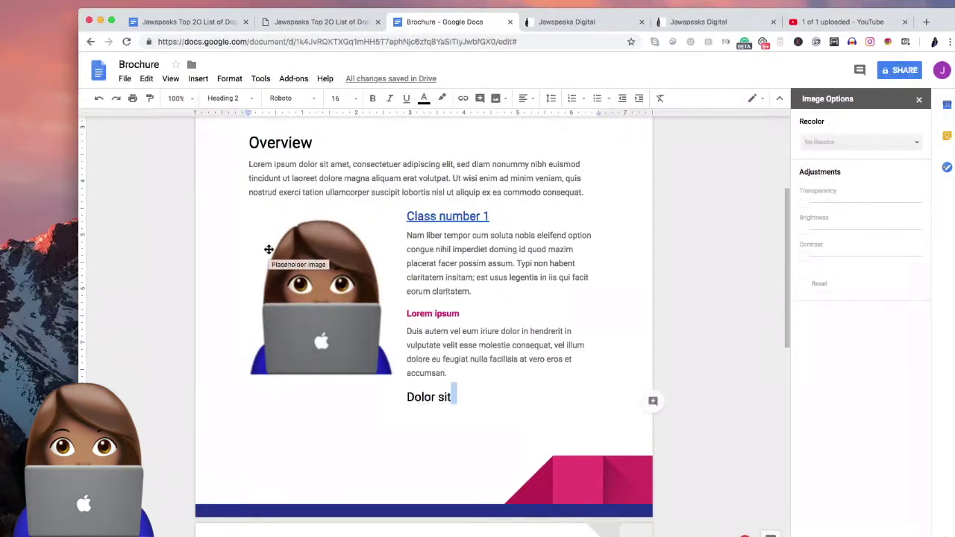
click(596, 473)
key(BackSpace)
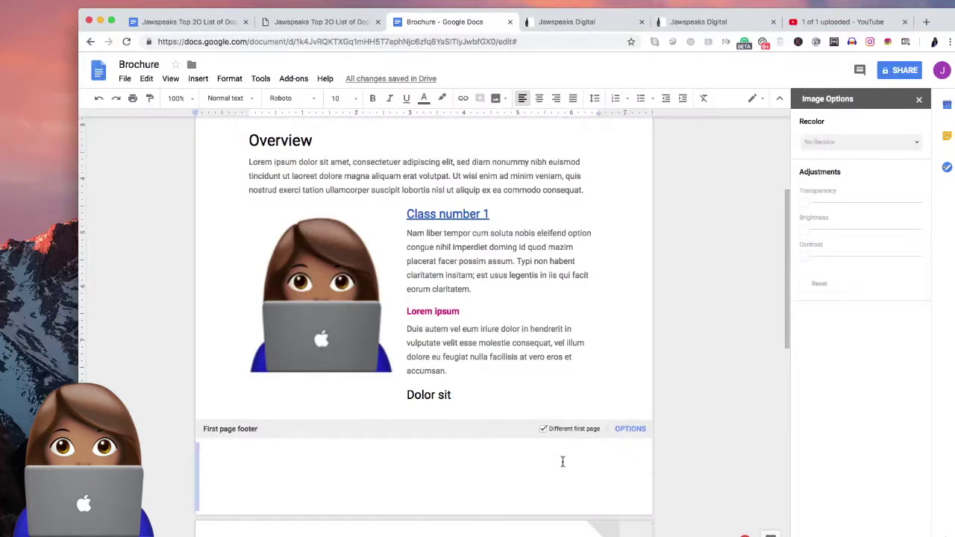
Check the header and footer margin settings without changing them, and close the image options
click(630, 428)
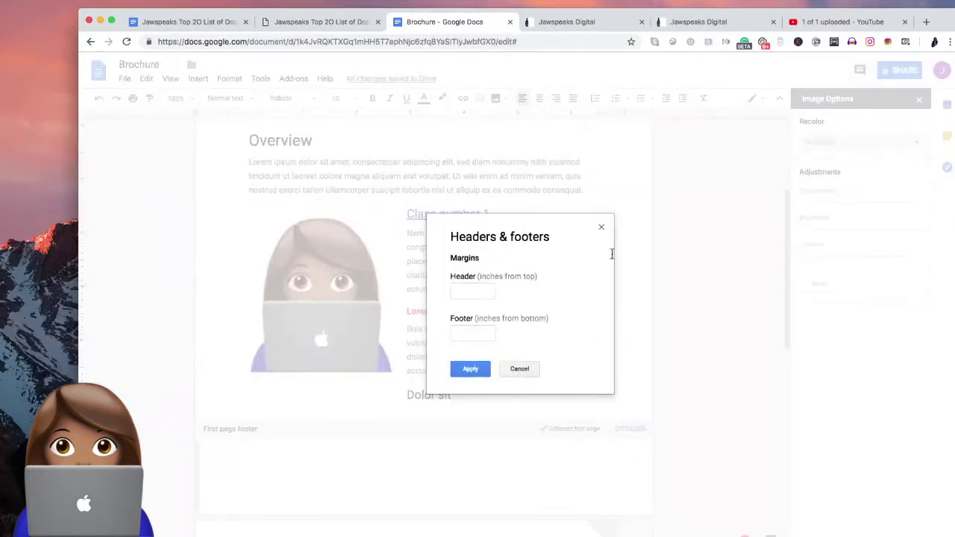
click(602, 227)
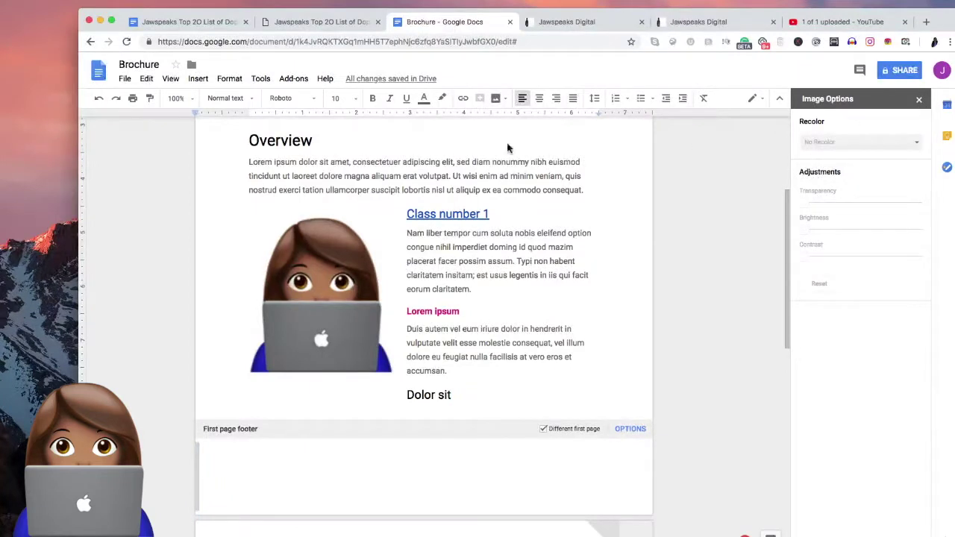
click(918, 98)
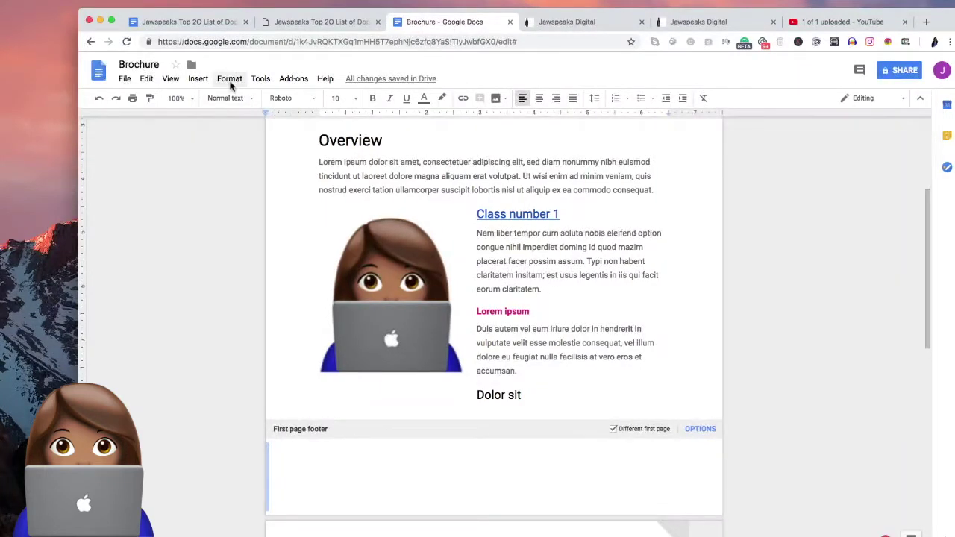
click(197, 78)
click(225, 80)
click(224, 82)
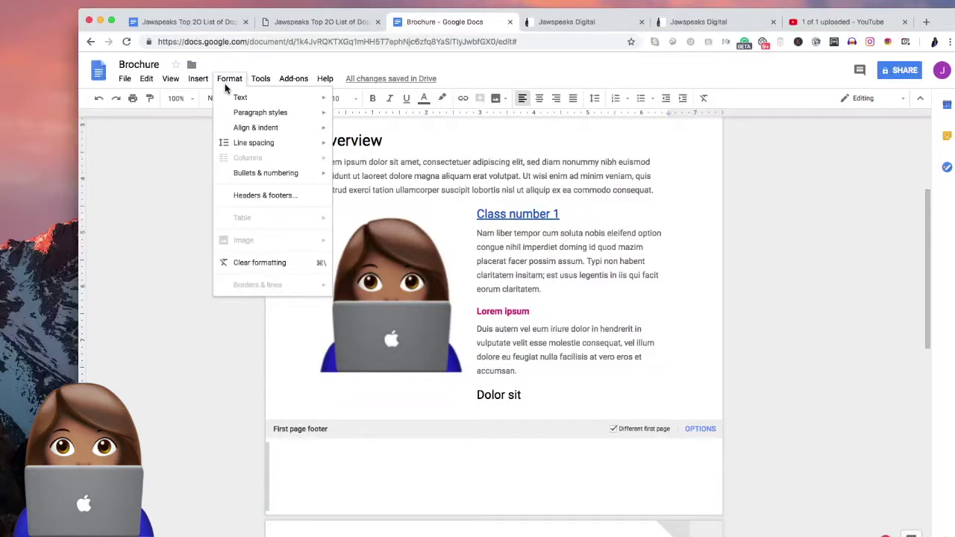
click(252, 197)
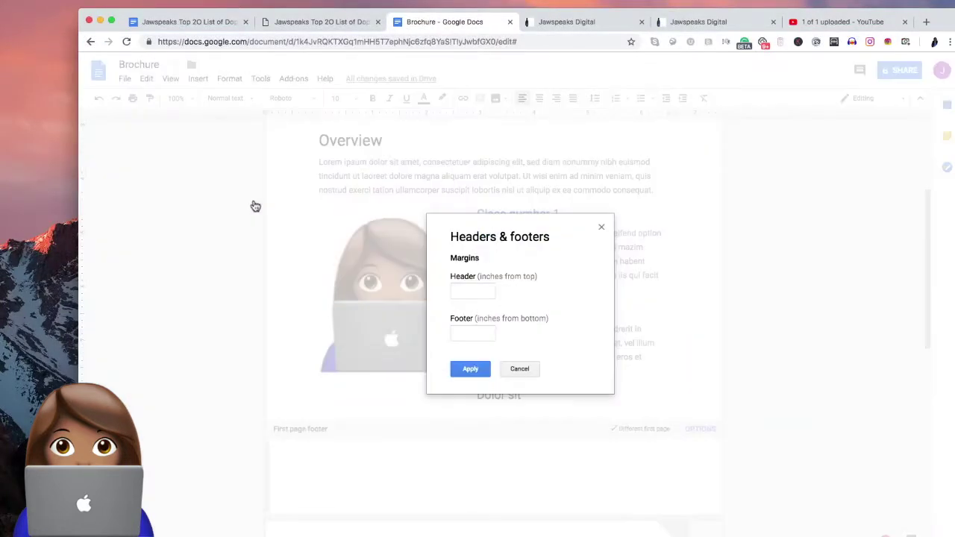
click(601, 226)
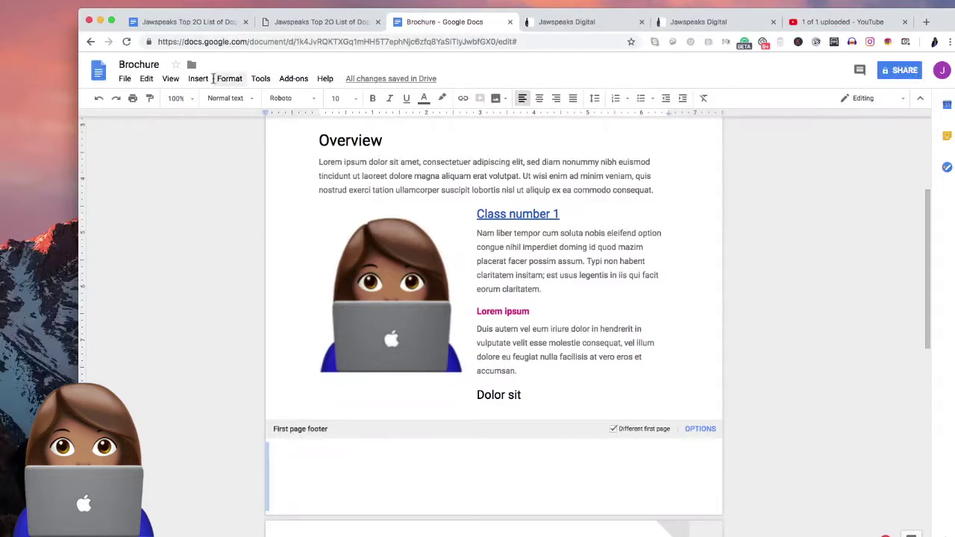
Insert a drawing containing the uploaded "Jawspeaks Frame.png" image into the first page footer
click(198, 78)
mouse_move(214, 103)
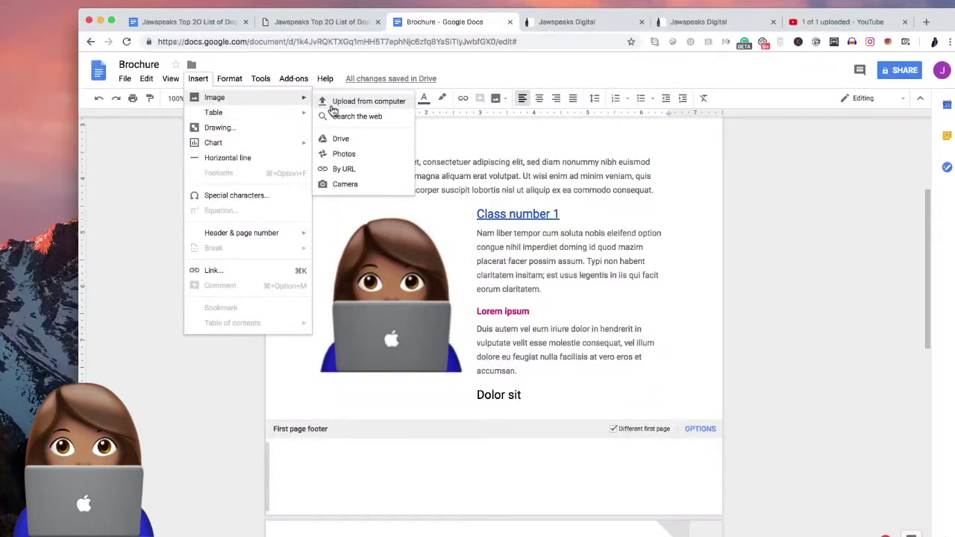
click(280, 130)
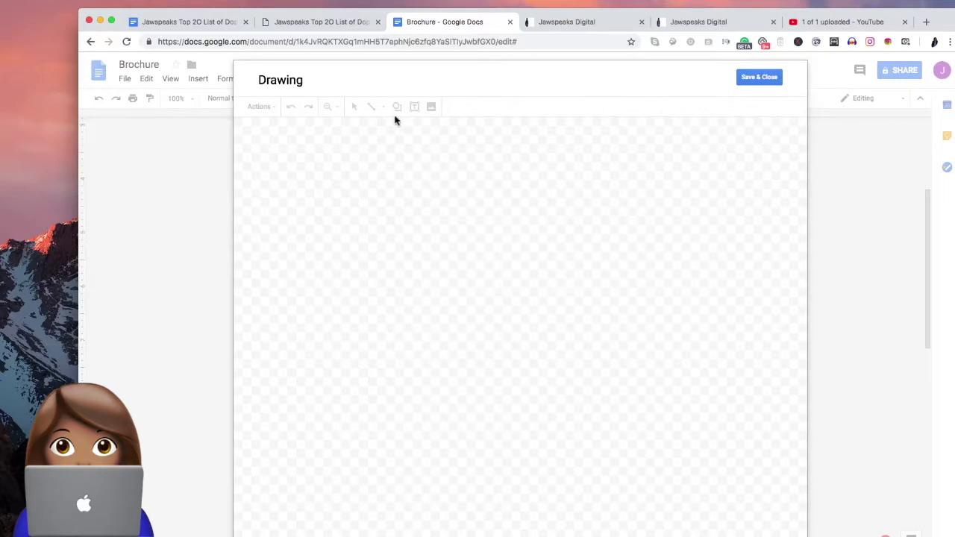
click(431, 109)
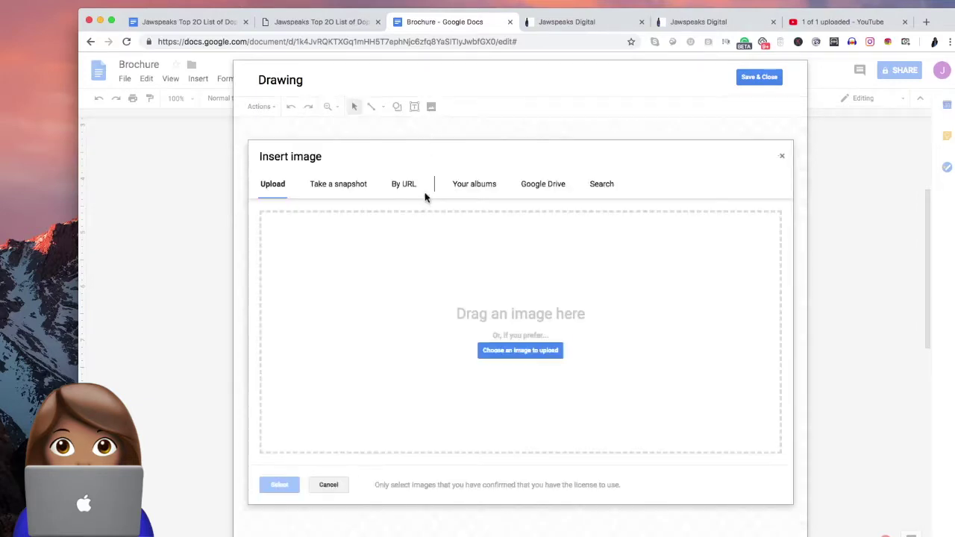
click(510, 351)
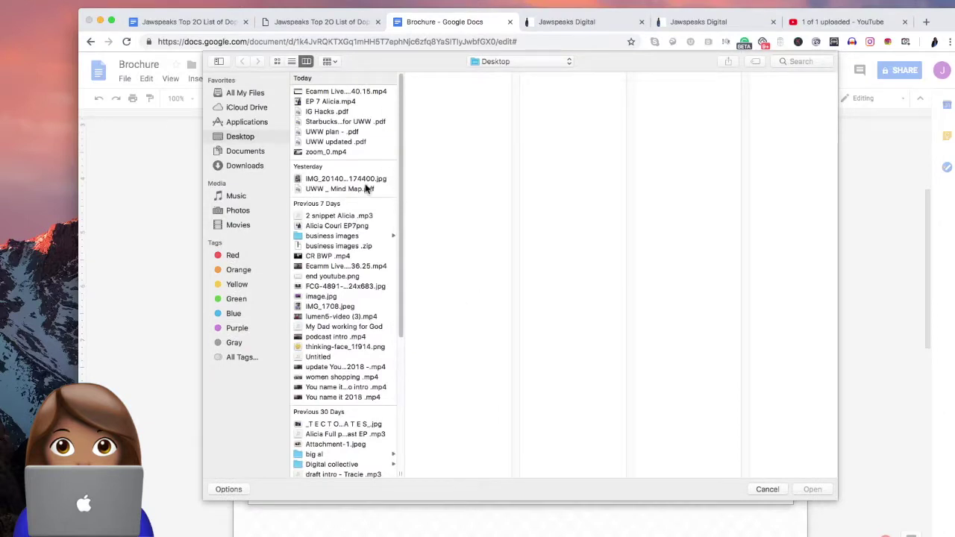
drag(400, 184, 386, 314)
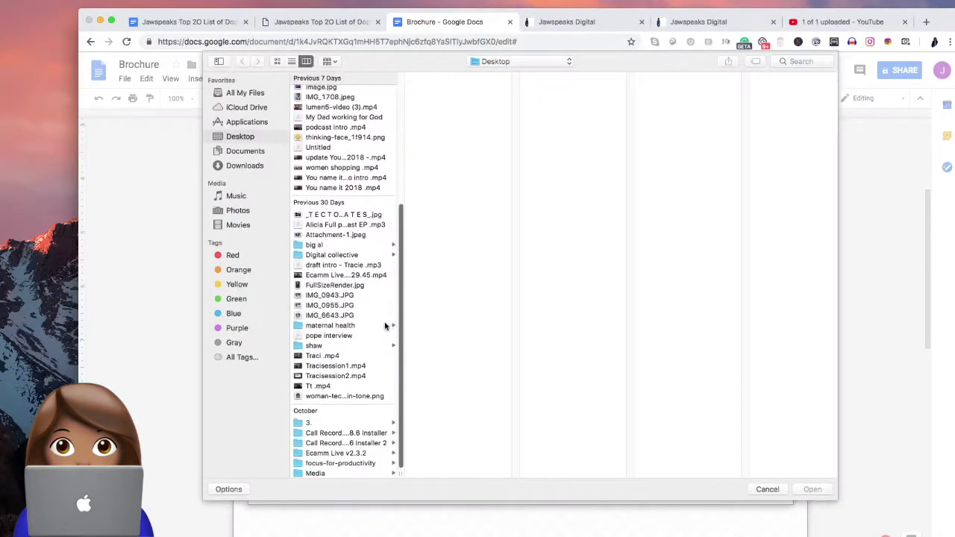
click(792, 61)
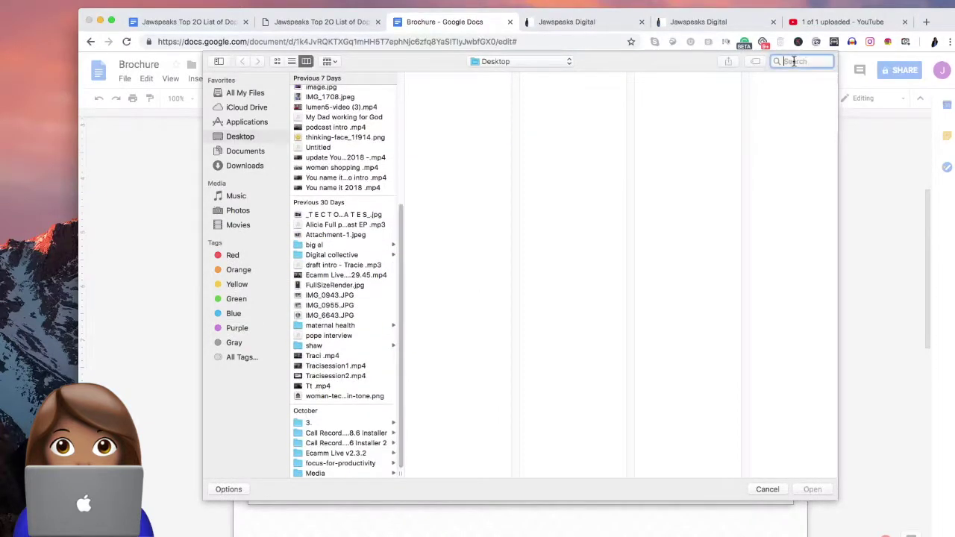
text(frame)
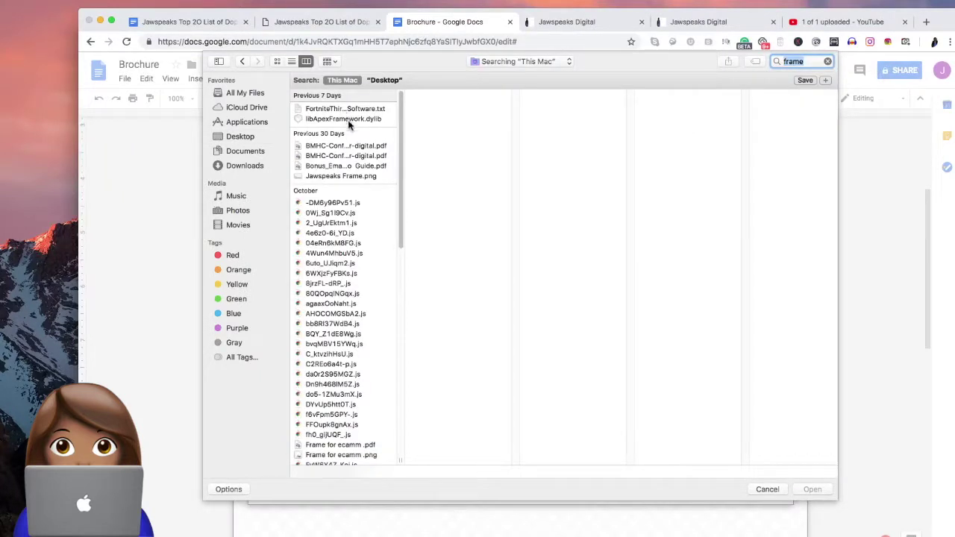
click(368, 176)
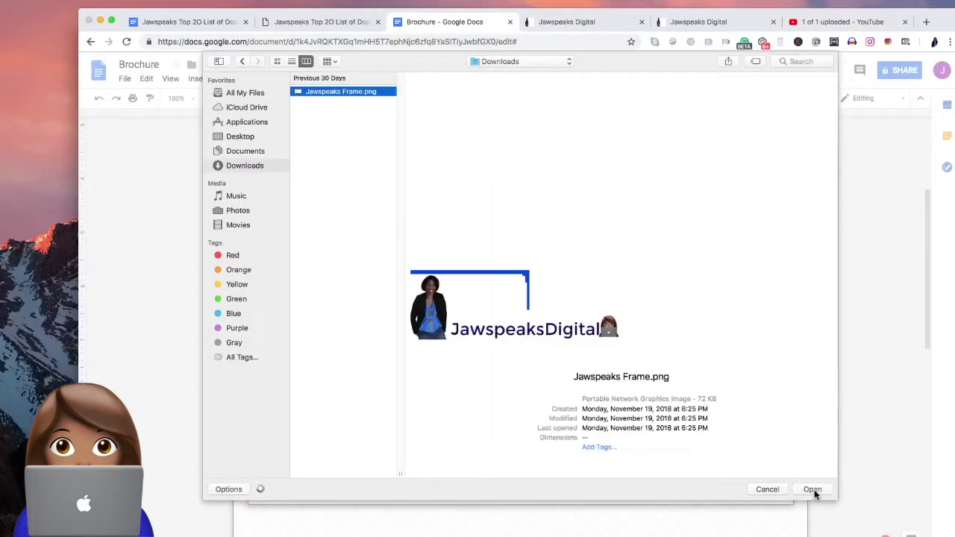
click(812, 489)
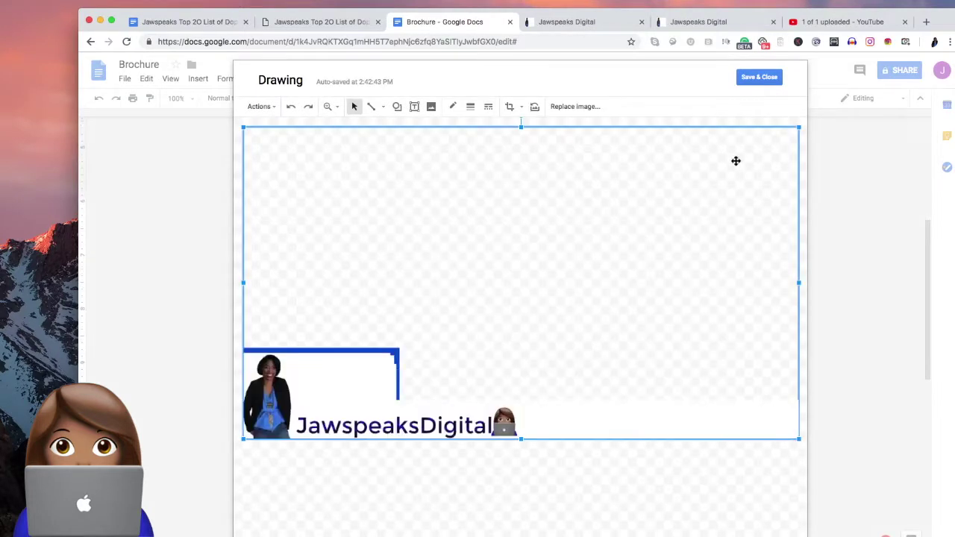
click(758, 77)
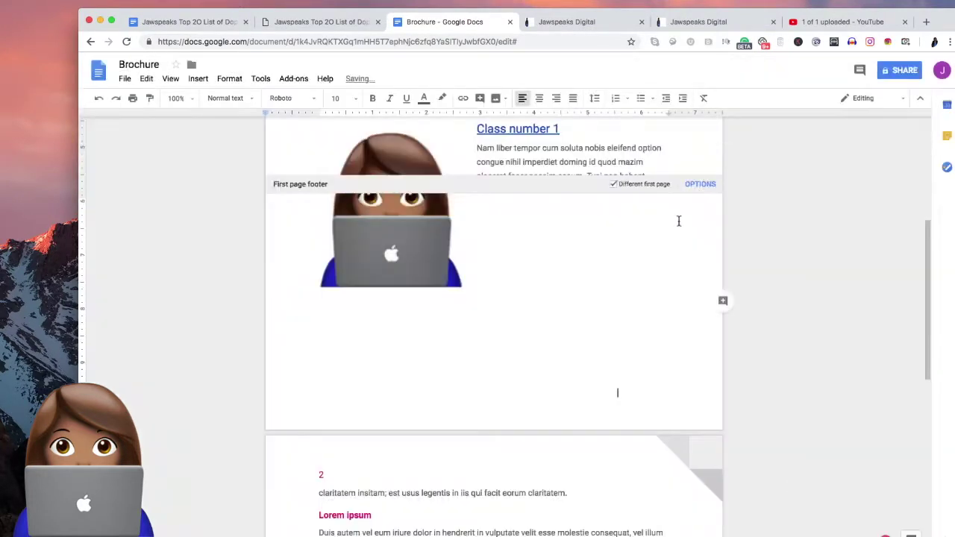
Shrink the footer drawing to a little over half its size, wrap text around it and reposition it within the footer
click(575, 247)
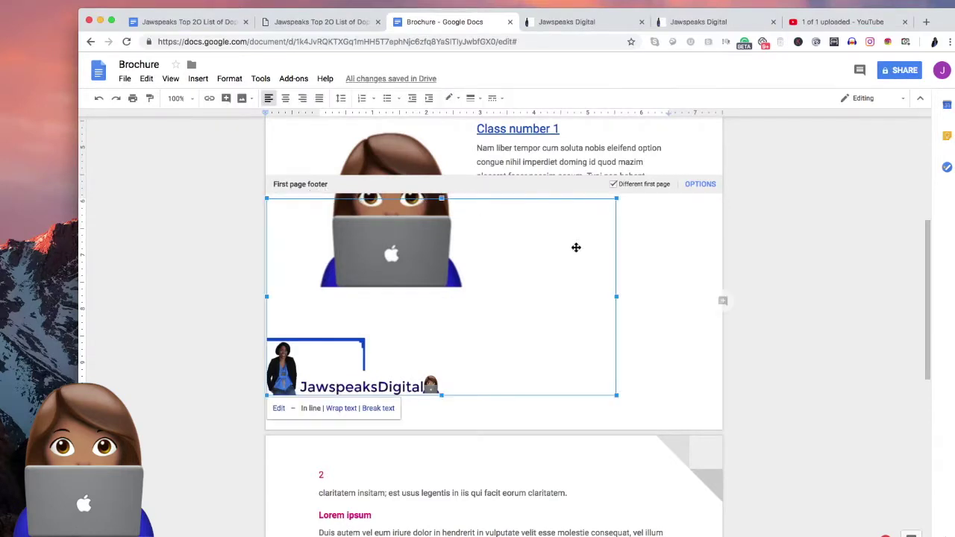
mouse_move(617, 200)
mouse_down()
mouse_move(556, 279)
mouse_move(460, 345)
mouse_up()
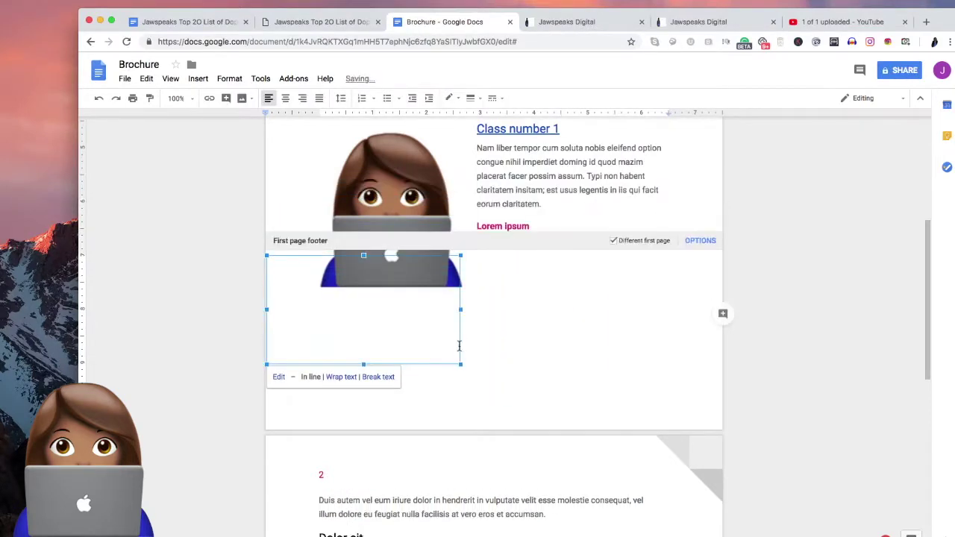
click(340, 378)
mouse_move(384, 384)
mouse_down()
mouse_move(396, 344)
mouse_move(396, 362)
mouse_move(375, 350)
mouse_move(407, 361)
mouse_up()
click(823, 373)
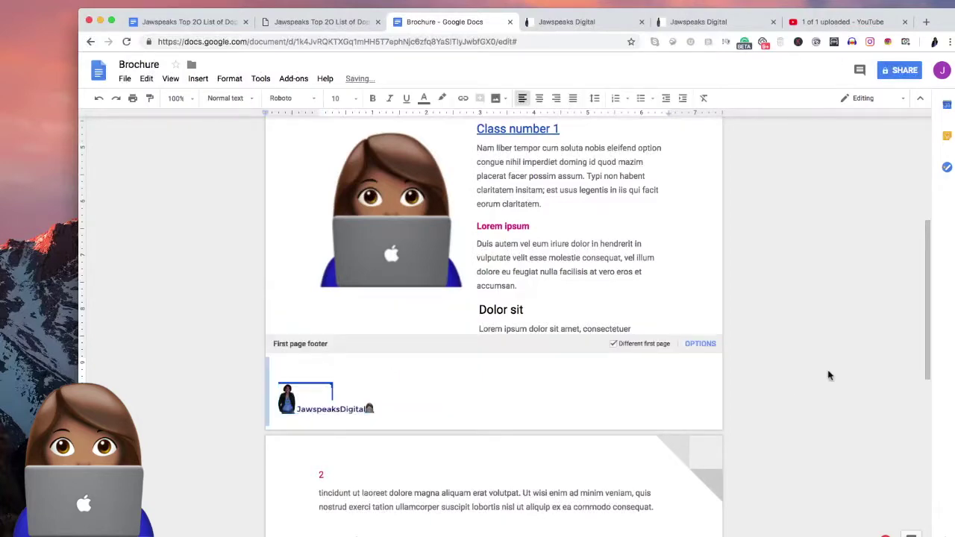
Review both brochure pages, examining the title, website link, class section, new footer logo and Details text
scroll(823, 360, up, 2)
scroll(823, 360, up, 3)
scroll(821, 358, down, 10)
scroll(820, 358, up, 6)
scroll(807, 367, up, 2)
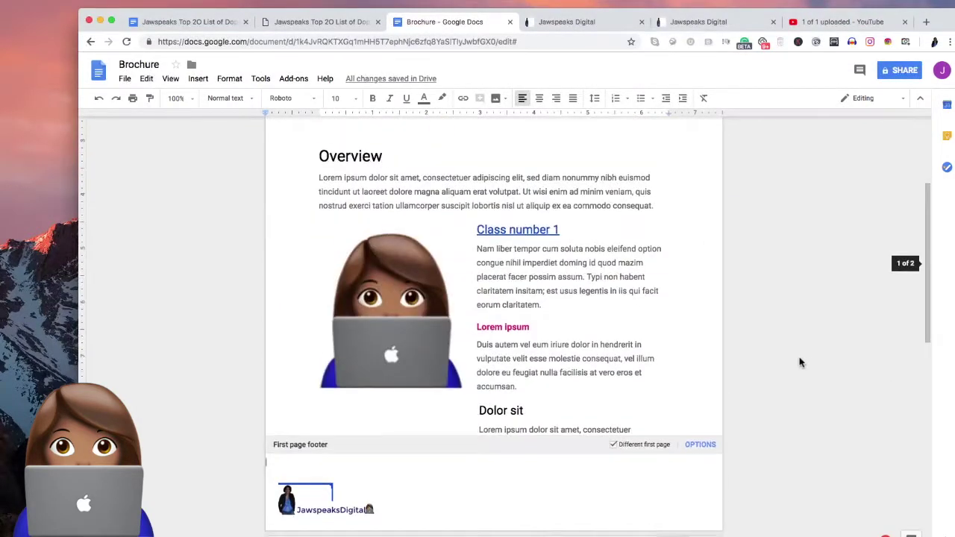
scroll(801, 360, down, 5)
scroll(481, 496, down, 3)
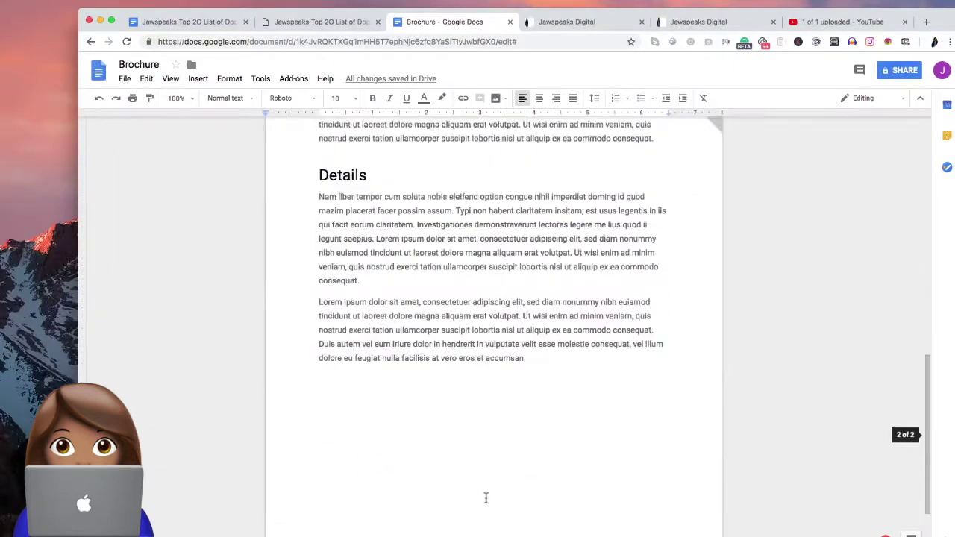
scroll(582, 463, up, 7)
click(755, 376)
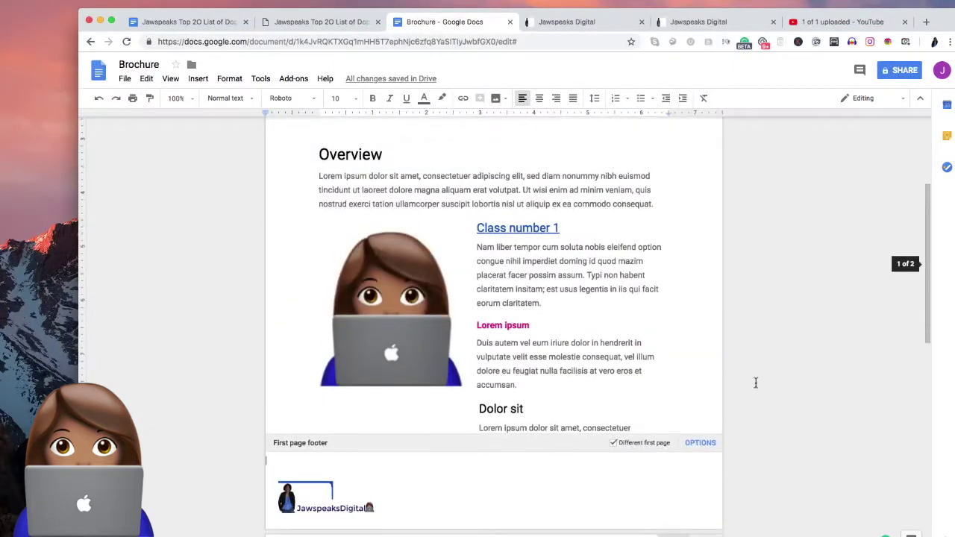
scroll(753, 281, down, 3)
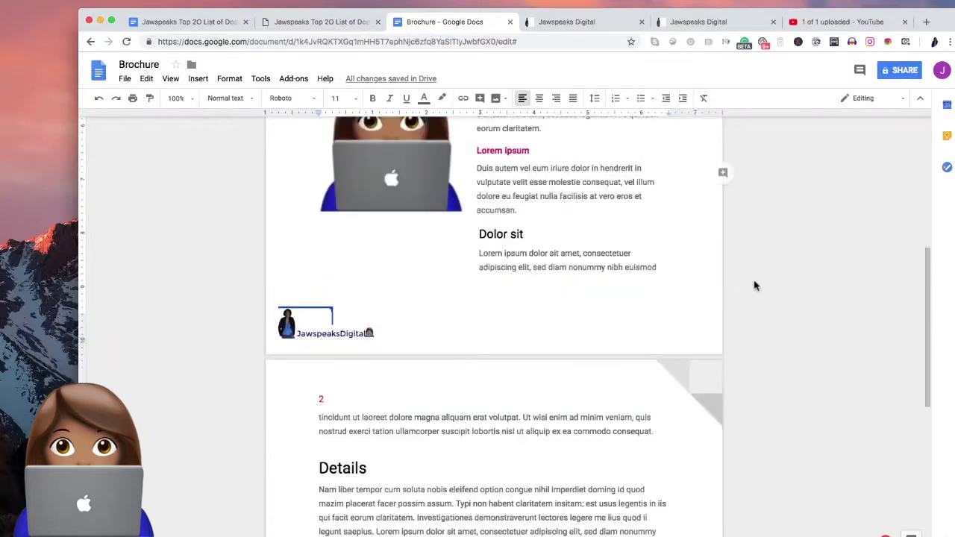
scroll(755, 284, up, 5)
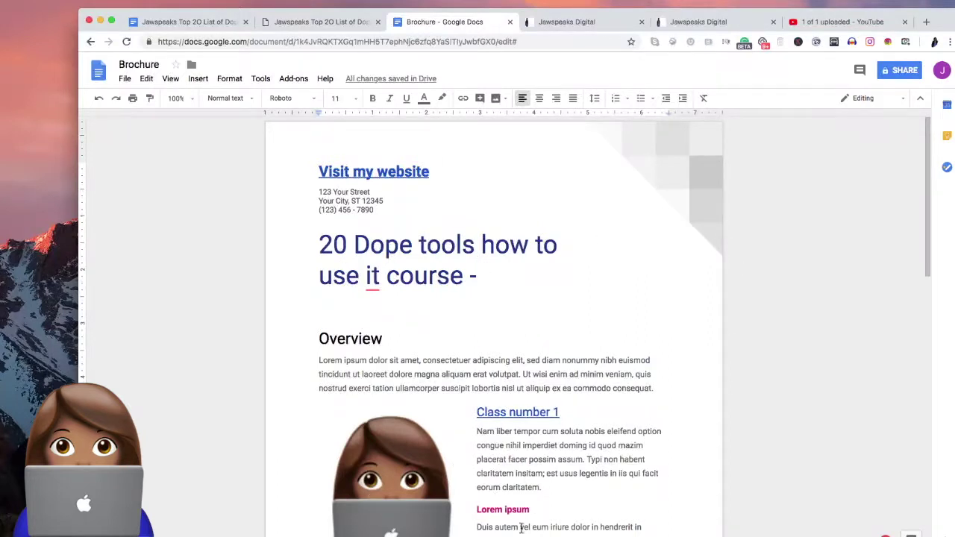
scroll(521, 528, down, 5)
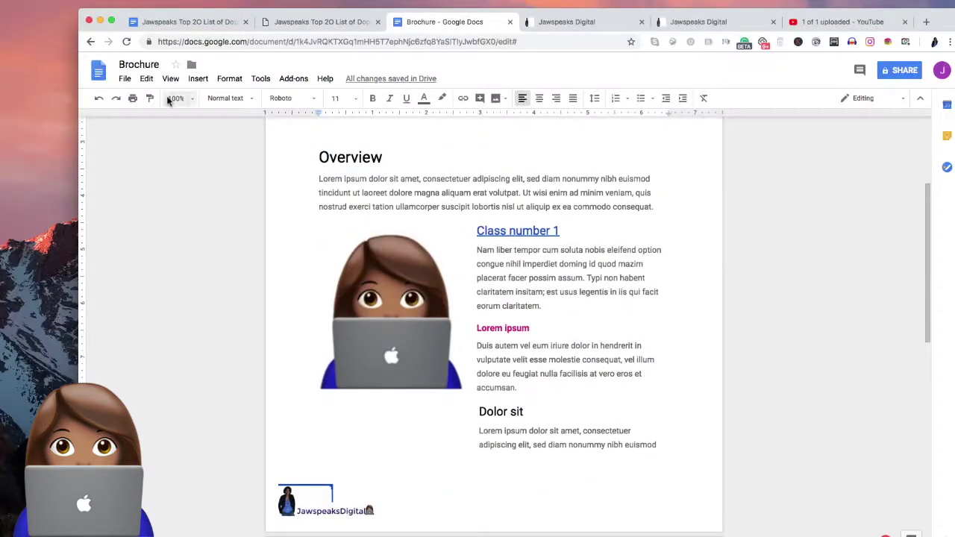
Download the brochure as a PDF document
click(125, 79)
mouse_move(142, 85)
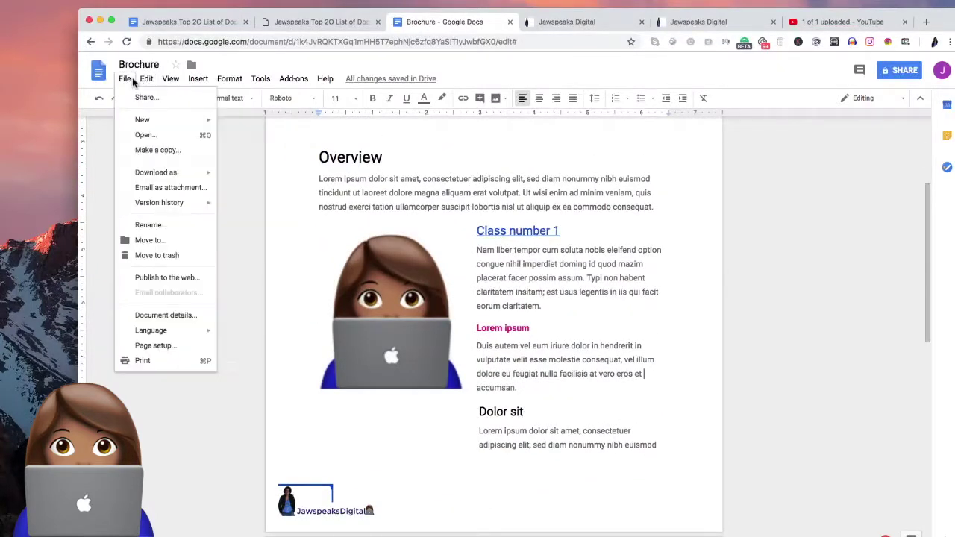
mouse_move(196, 80)
mouse_move(157, 173)
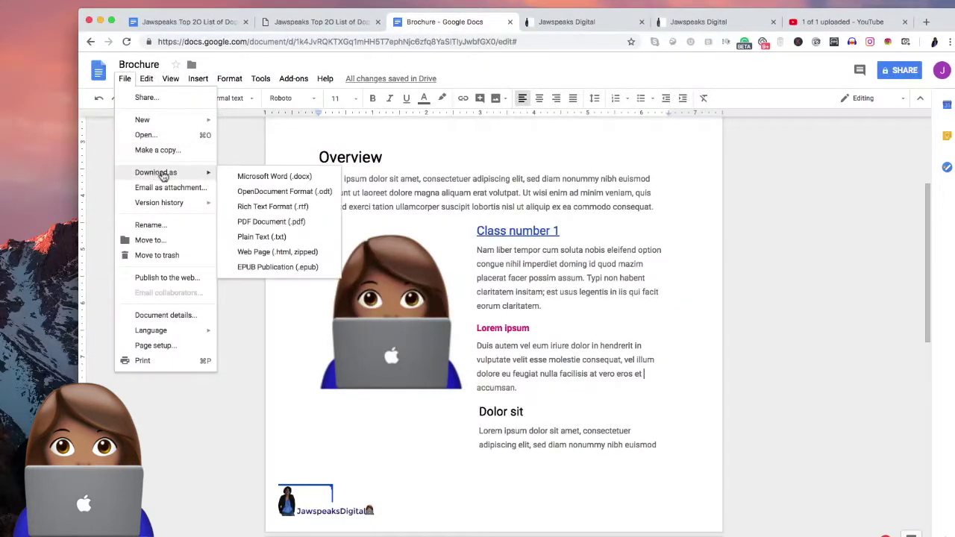
click(284, 224)
Rename the document "20 dope tools how to use it course"
click(141, 65)
key(BackSpace)
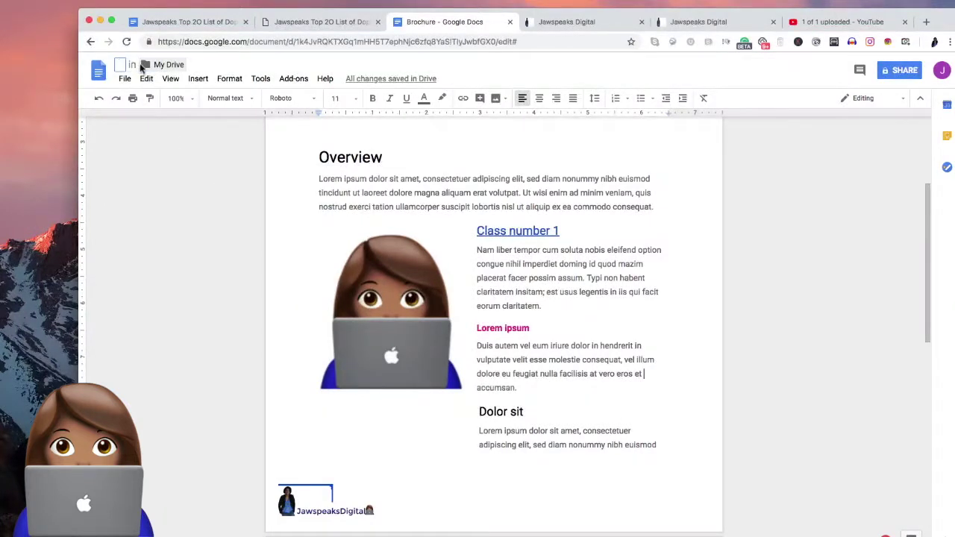
scroll(196, 142, up, 2)
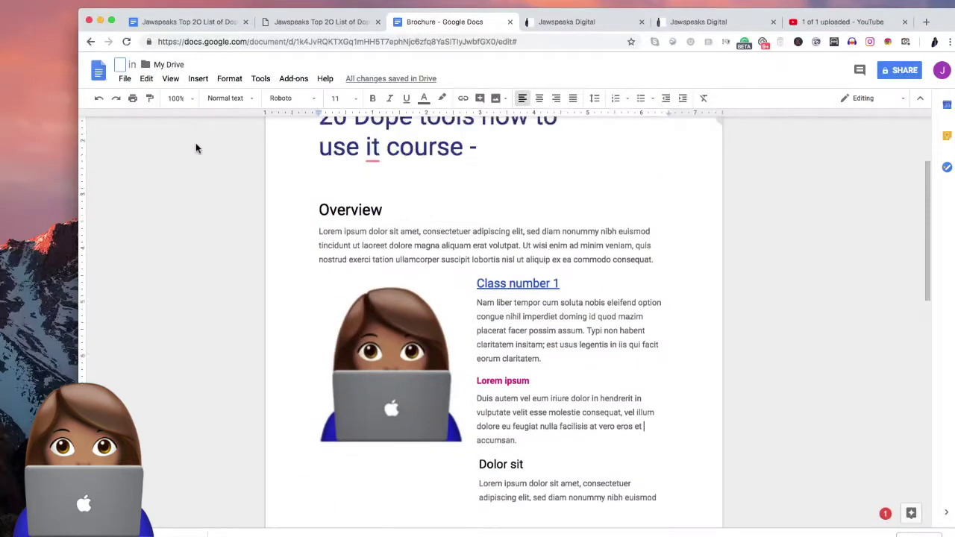
text(20)
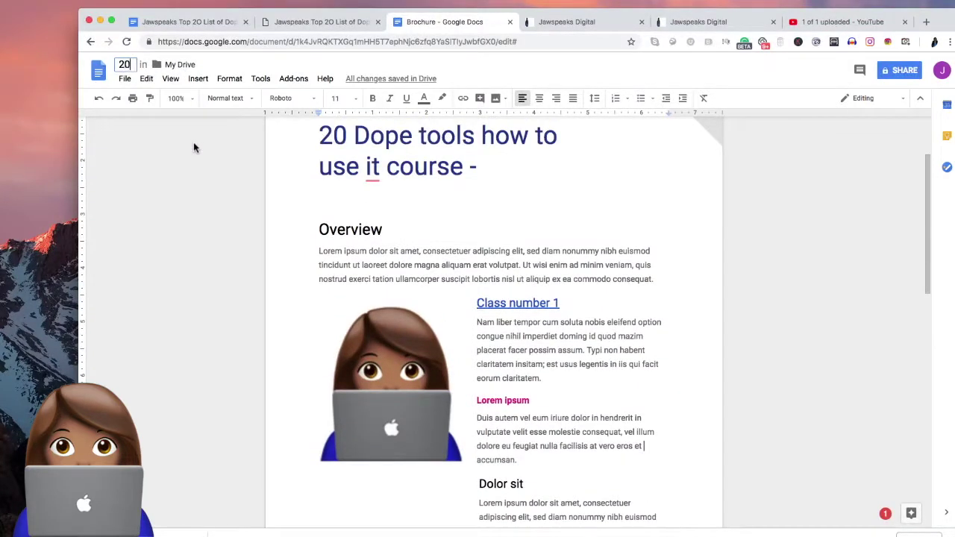
text( dope)
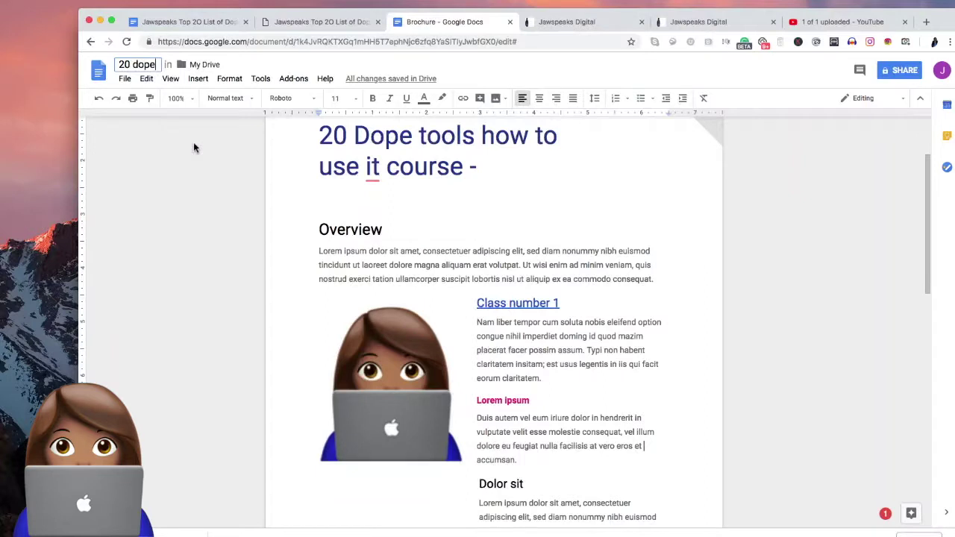
text( tools ho)
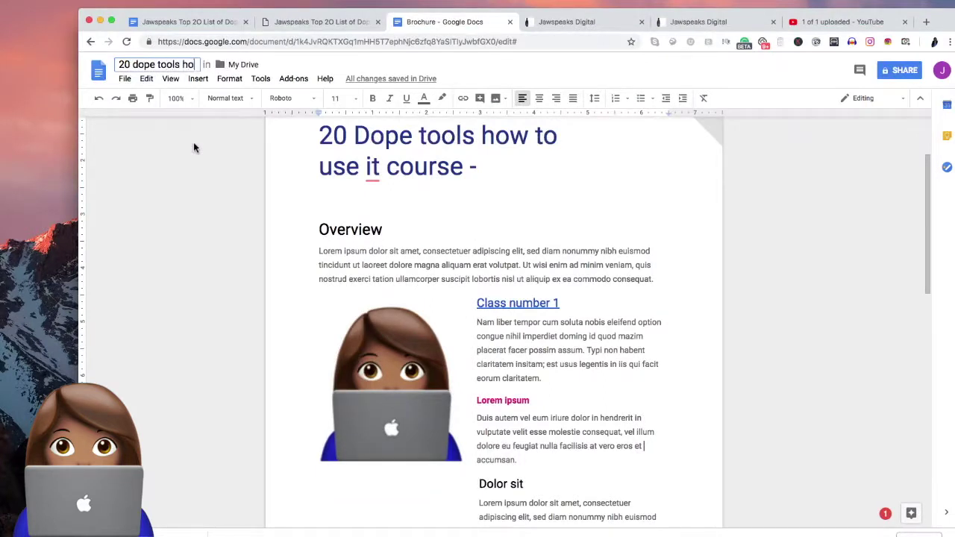
text(w ti use)
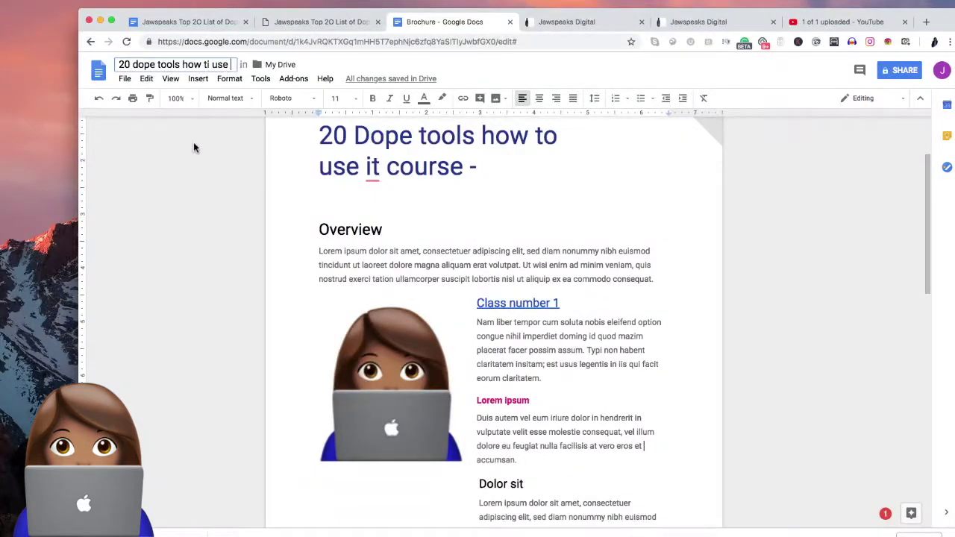
key(BackSpace)
key(BackSpace)
key(BackSpace)
key(BackSpace)
key(BackSpace)
text(o)
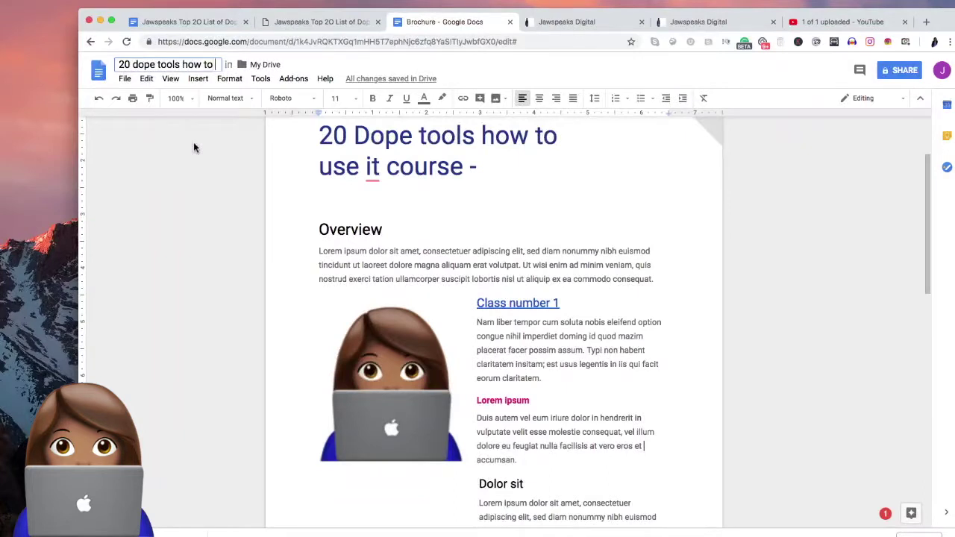
text( use it course)
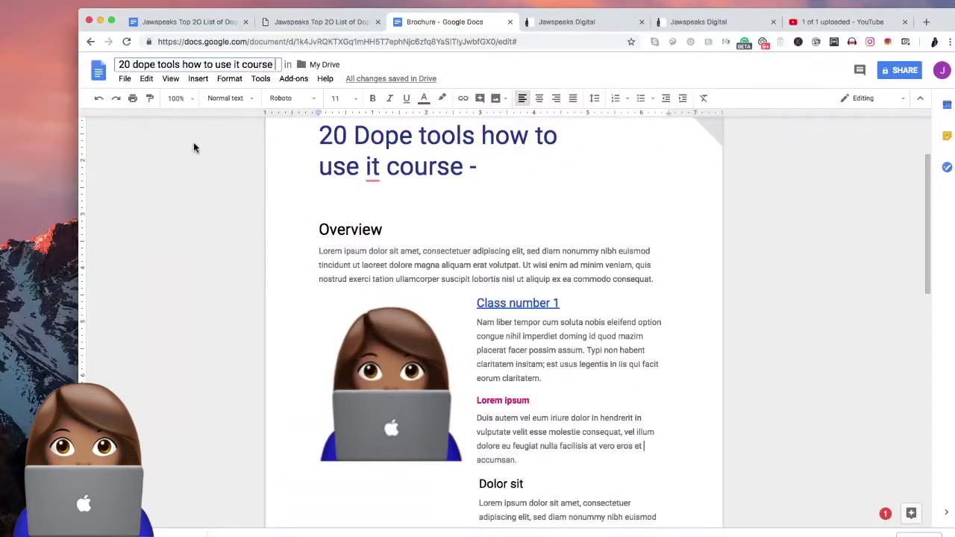
click(251, 155)
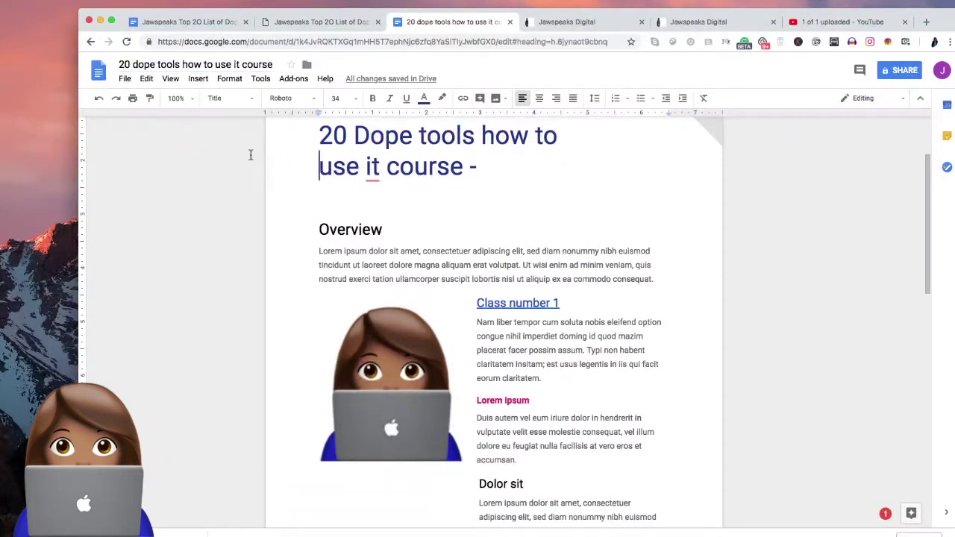
Download the renamed course document in PDF format
click(146, 80)
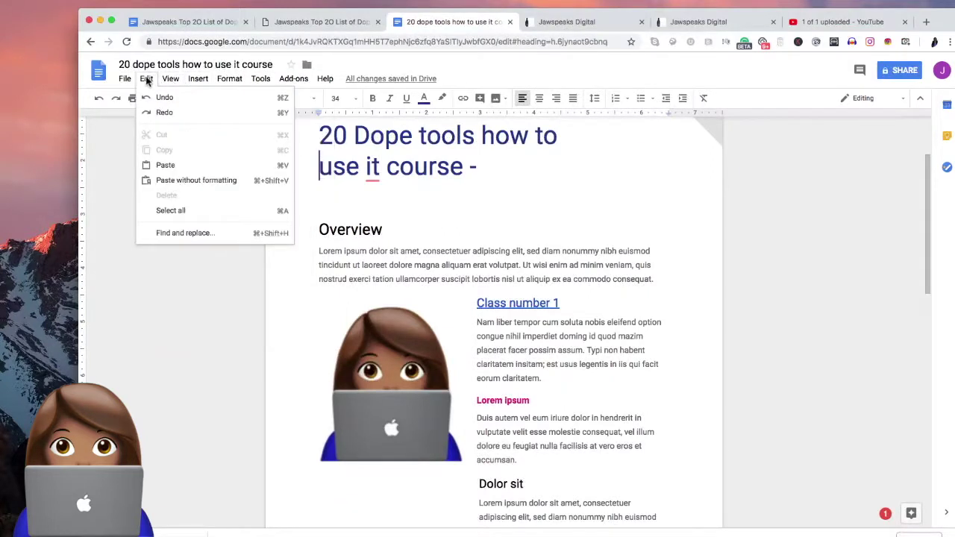
mouse_move(132, 81)
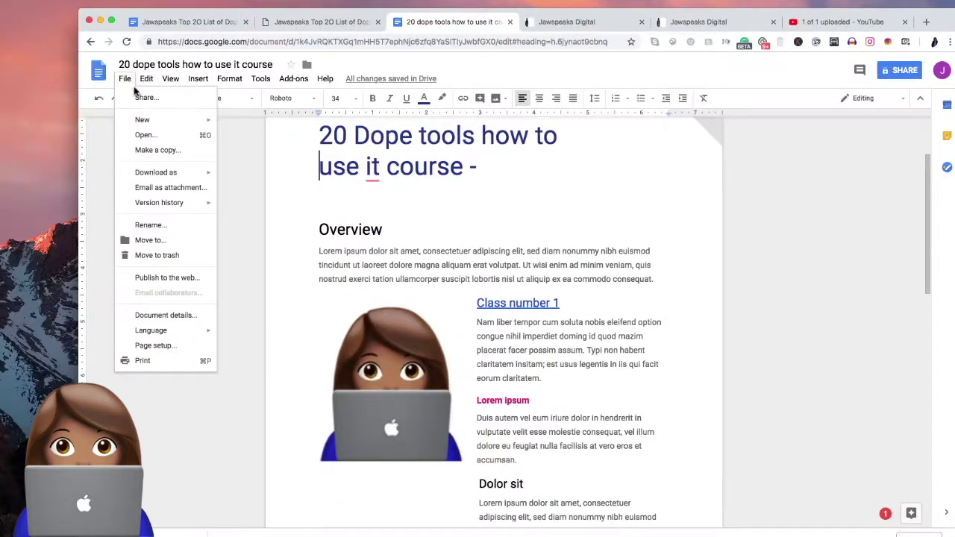
mouse_move(179, 177)
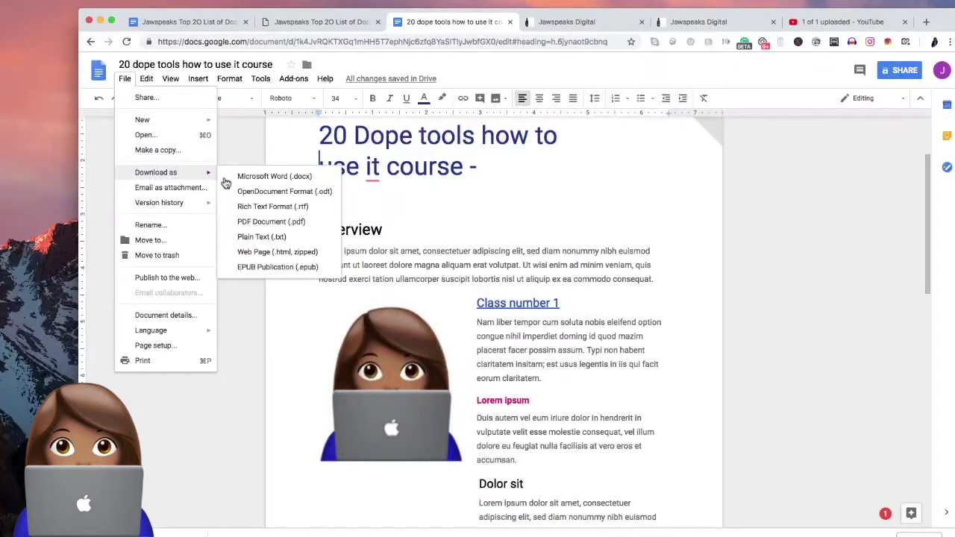
click(272, 224)
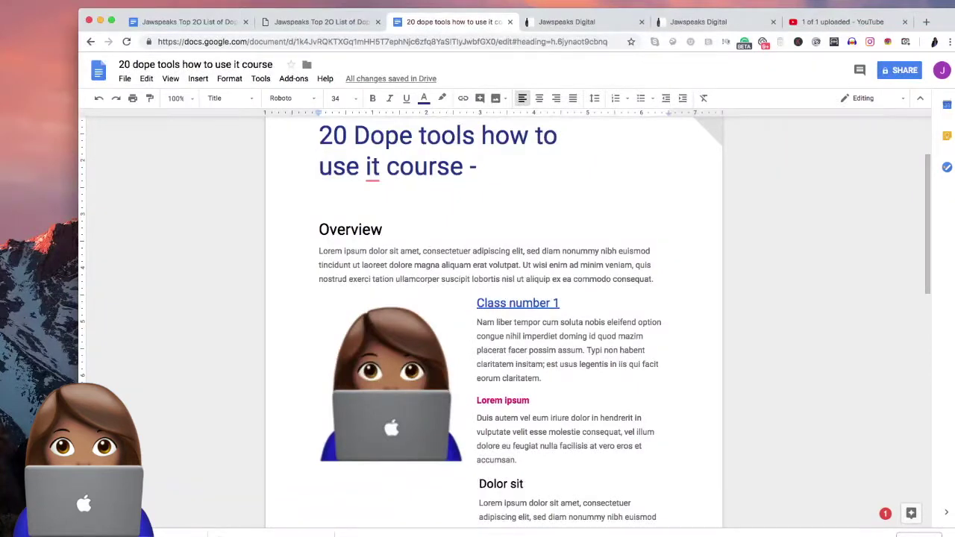
Open the Ecwid website, ecwid.com, in a new browser tab
click(926, 22)
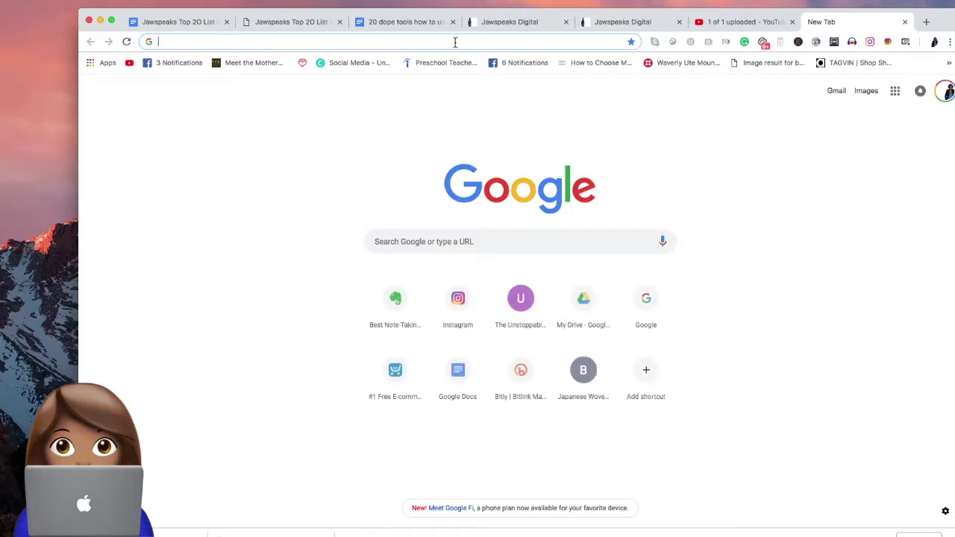
text(ec)
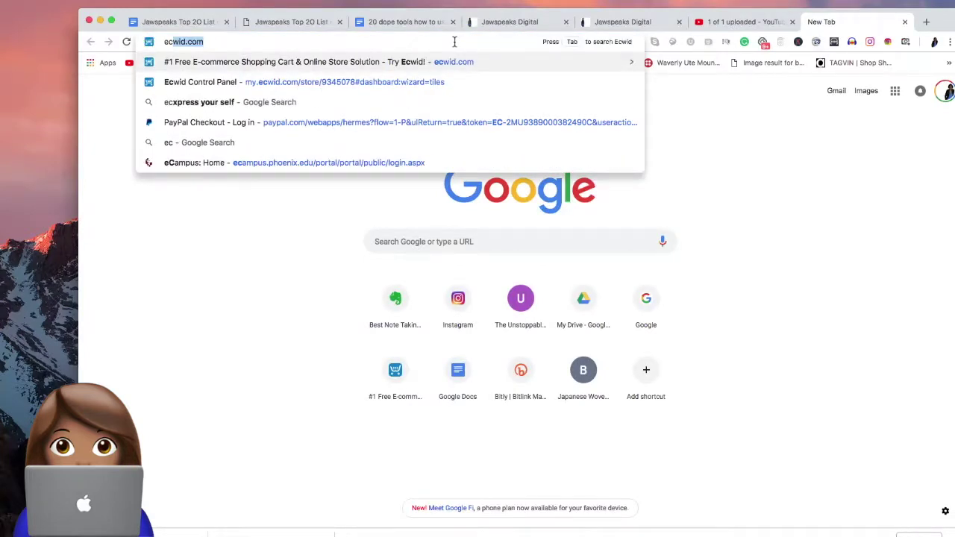
key(Return)
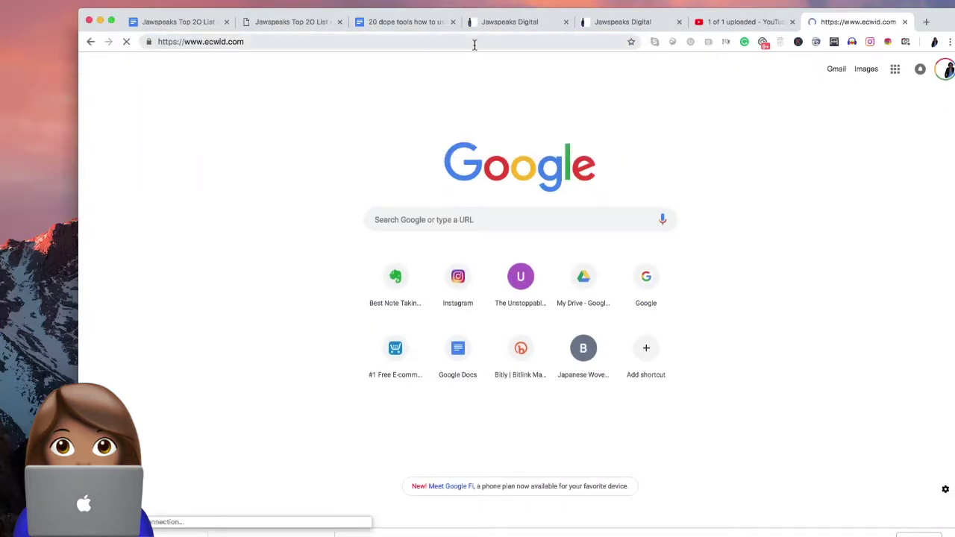